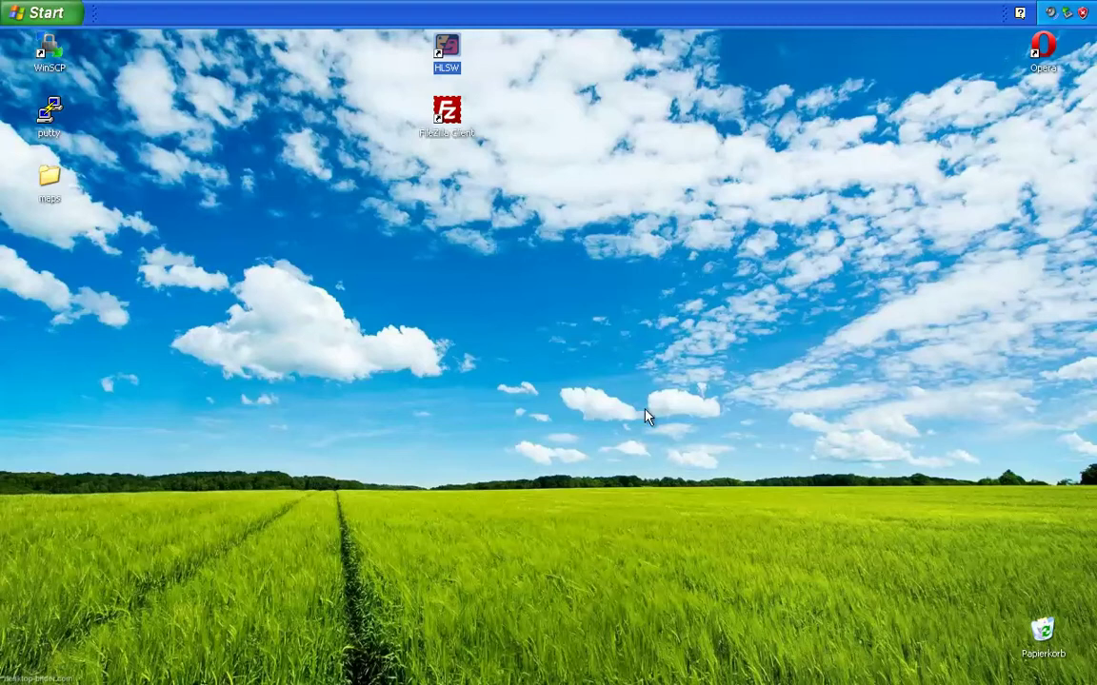
pyautogui.click(319, 192)
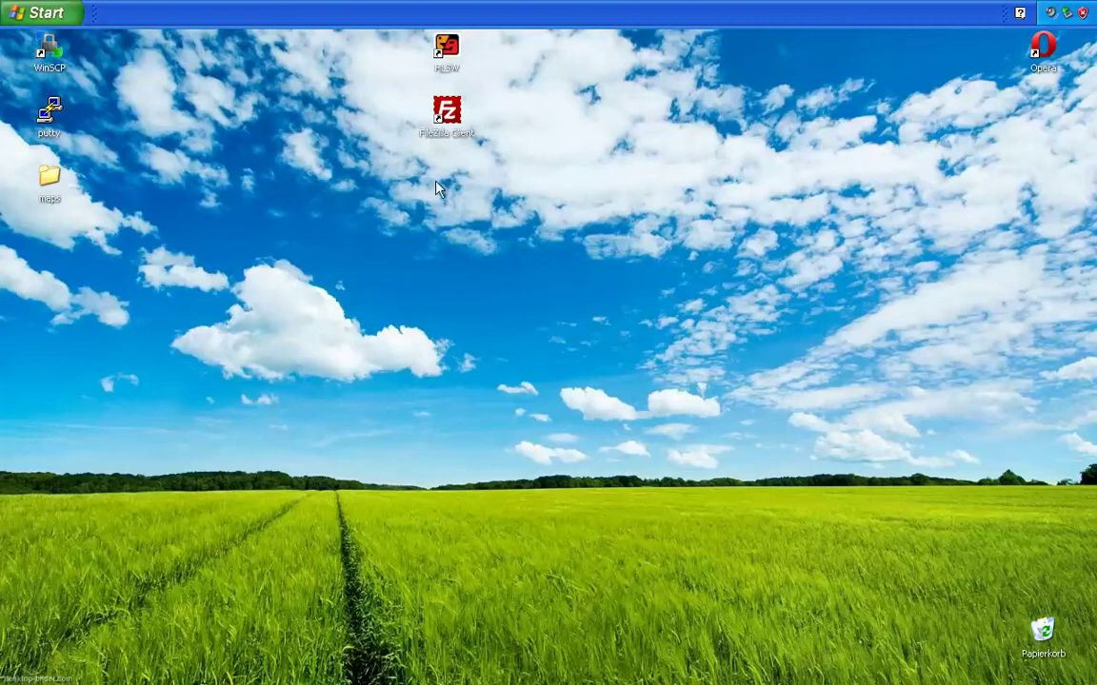
pyautogui.doubleClick(1043, 50)
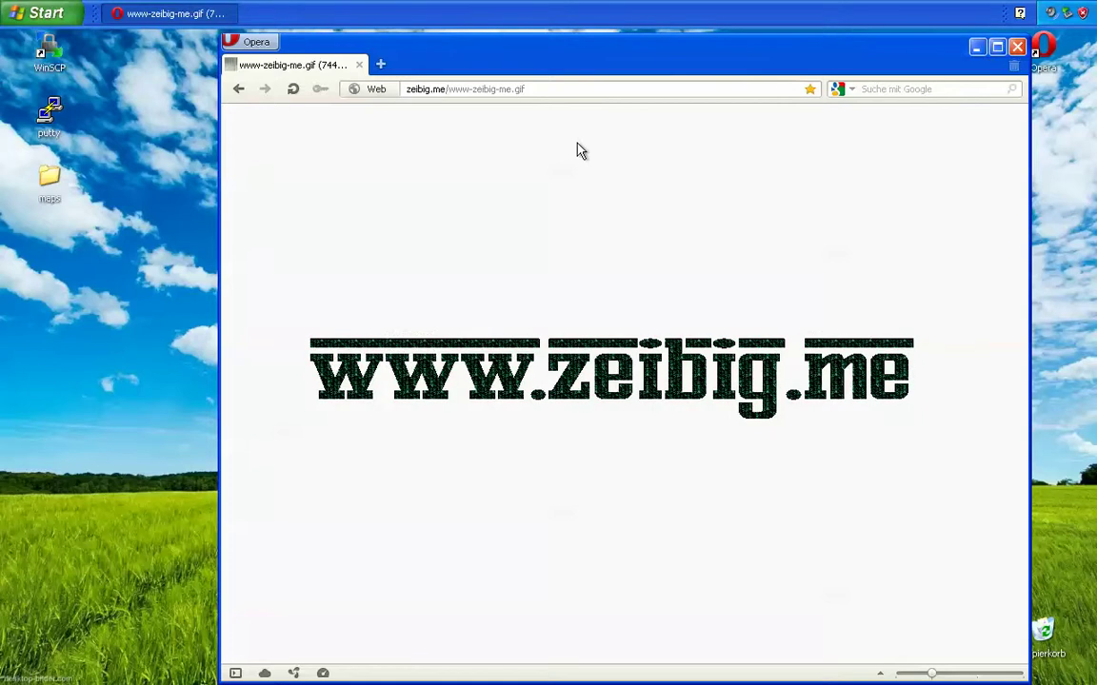
pyautogui.moveTo(543, 91); pyautogui.dragTo(372, 111)
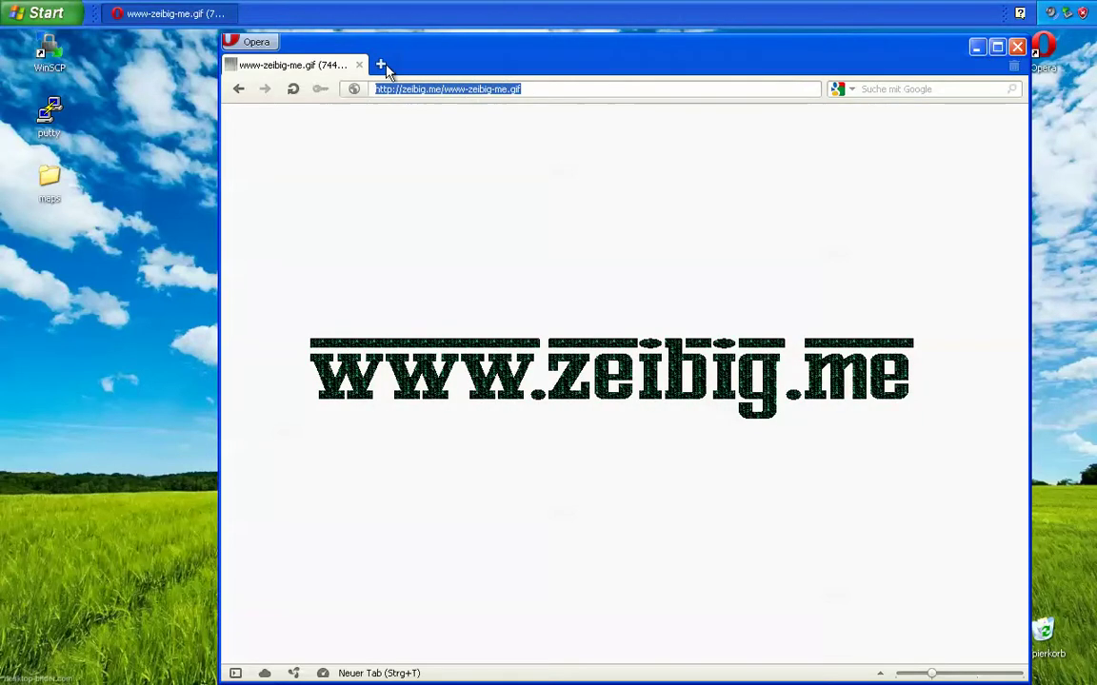
pyautogui.click(382, 64)
pyautogui.write('www')
pyautogui.press('Delete')
pyautogui.write('.mani-admn')
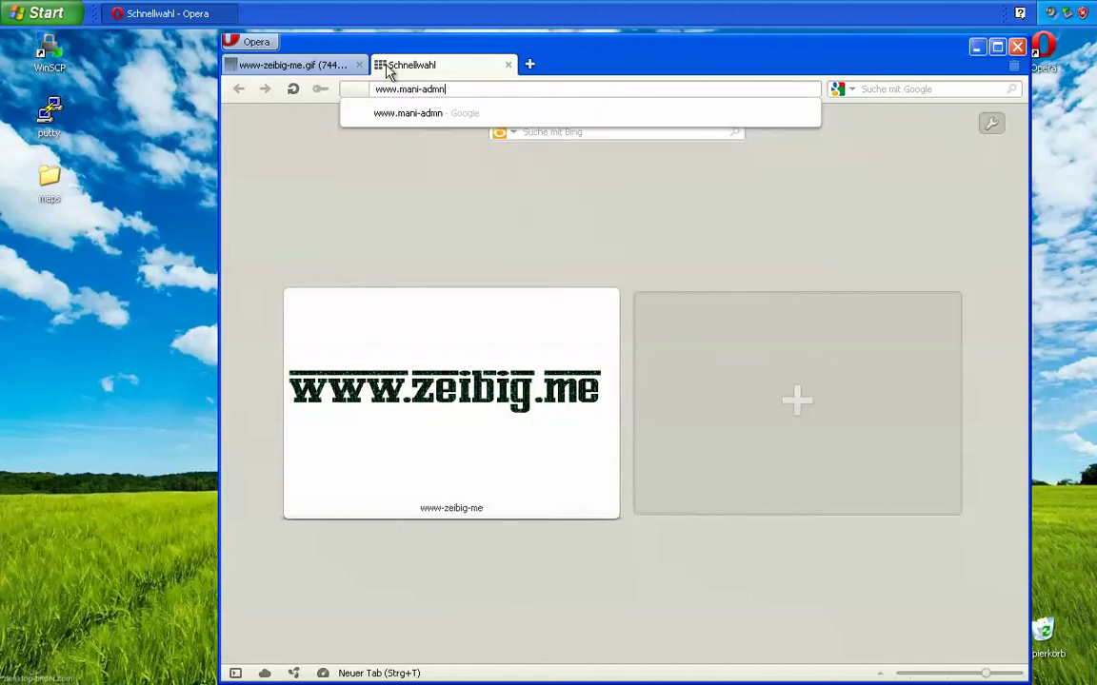
pyautogui.press('BackSpace')
pyautogui.write('in-plugin.com')
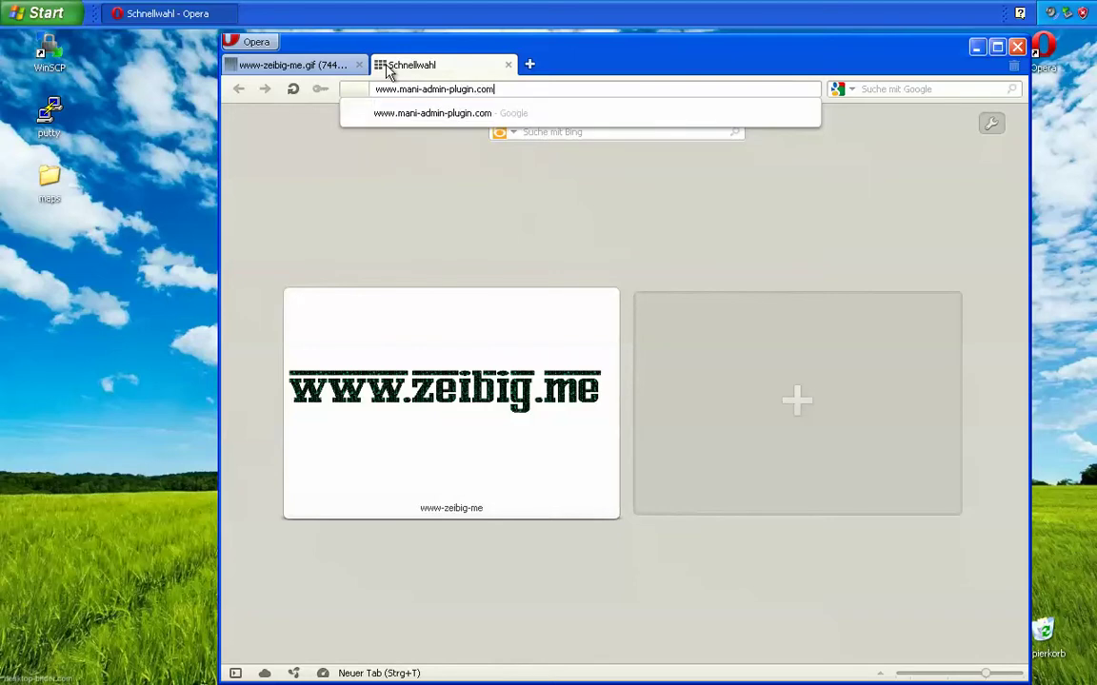
pyautogui.press('Return')
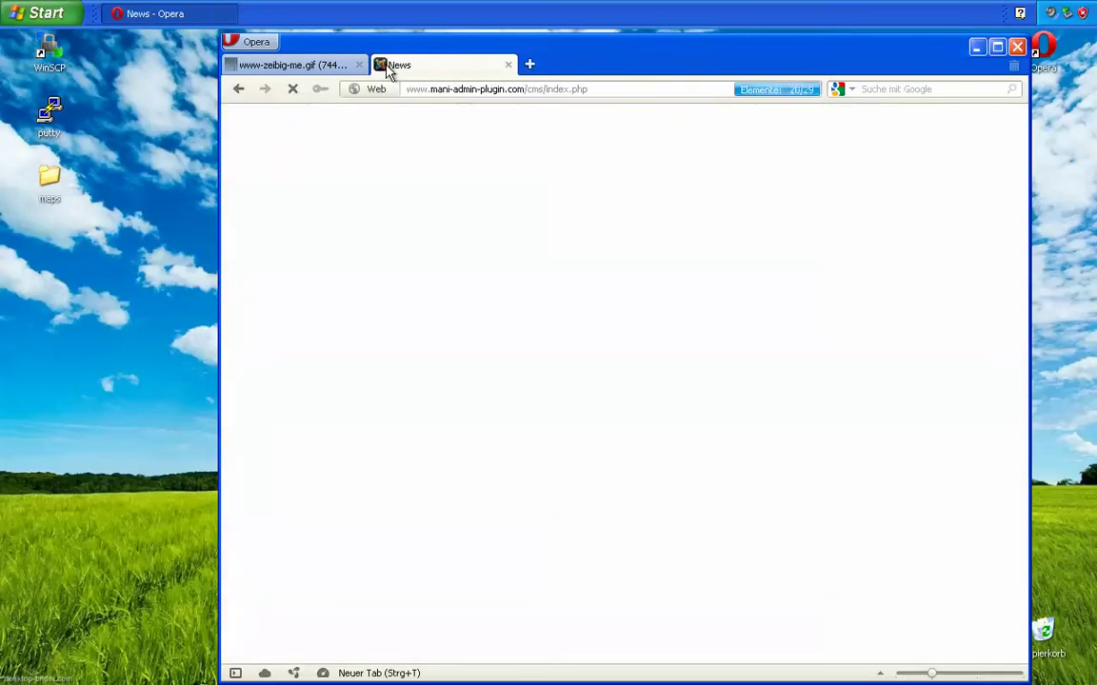
# Step: Download the mani_admin_plugin_v_1_2_22_9_orange zip from the Releases page and open it directly
pyautogui.scroll(-2, 353, 407)
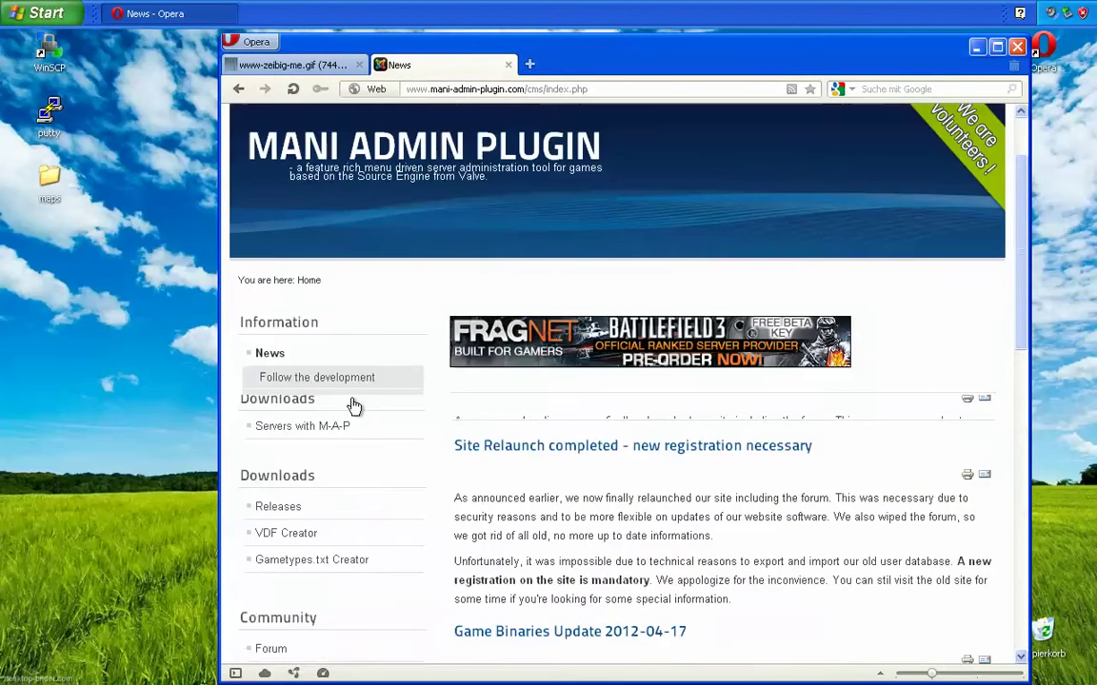
pyautogui.click(275, 302)
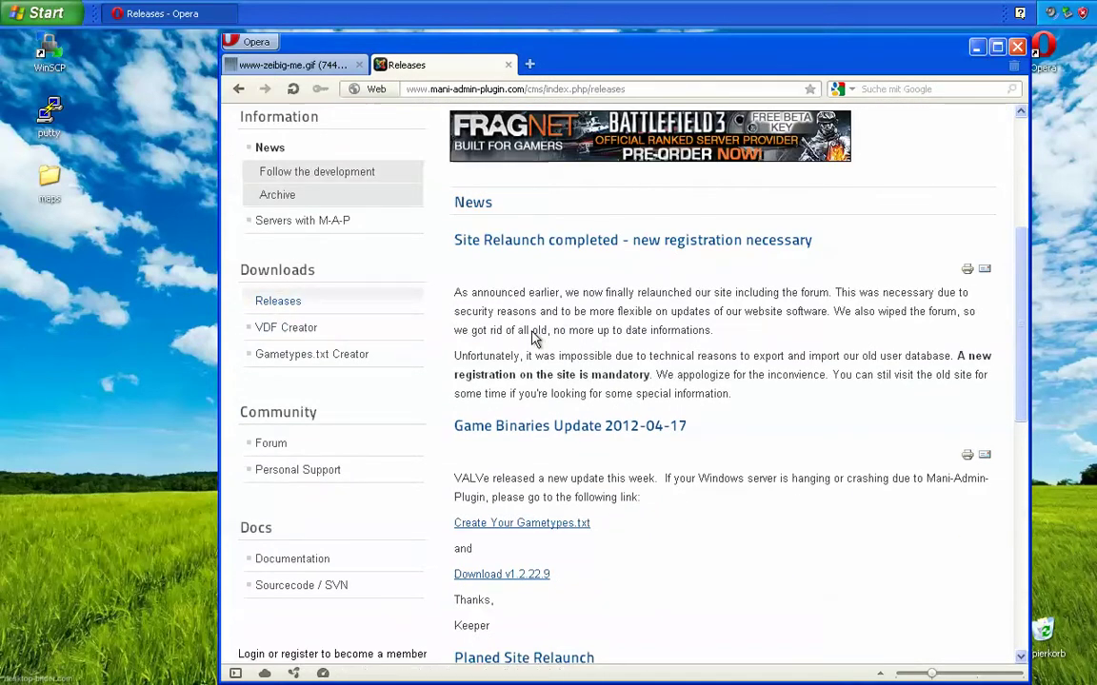
pyautogui.scroll(-3, 660, 416)
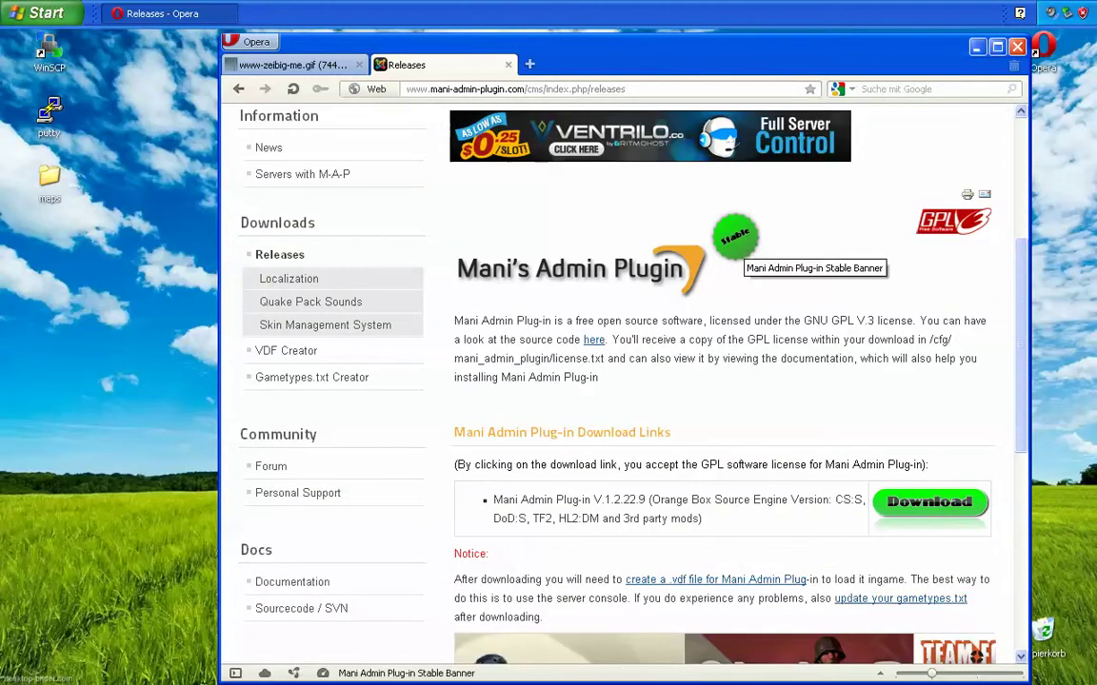
pyautogui.click(923, 503)
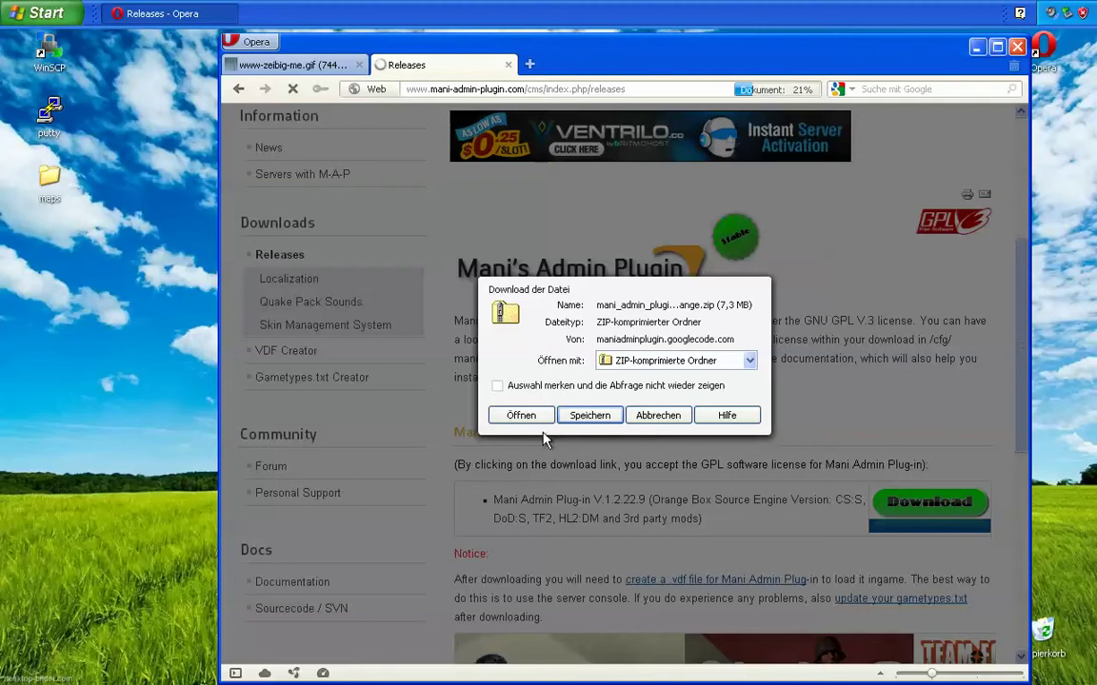
pyautogui.click(523, 417)
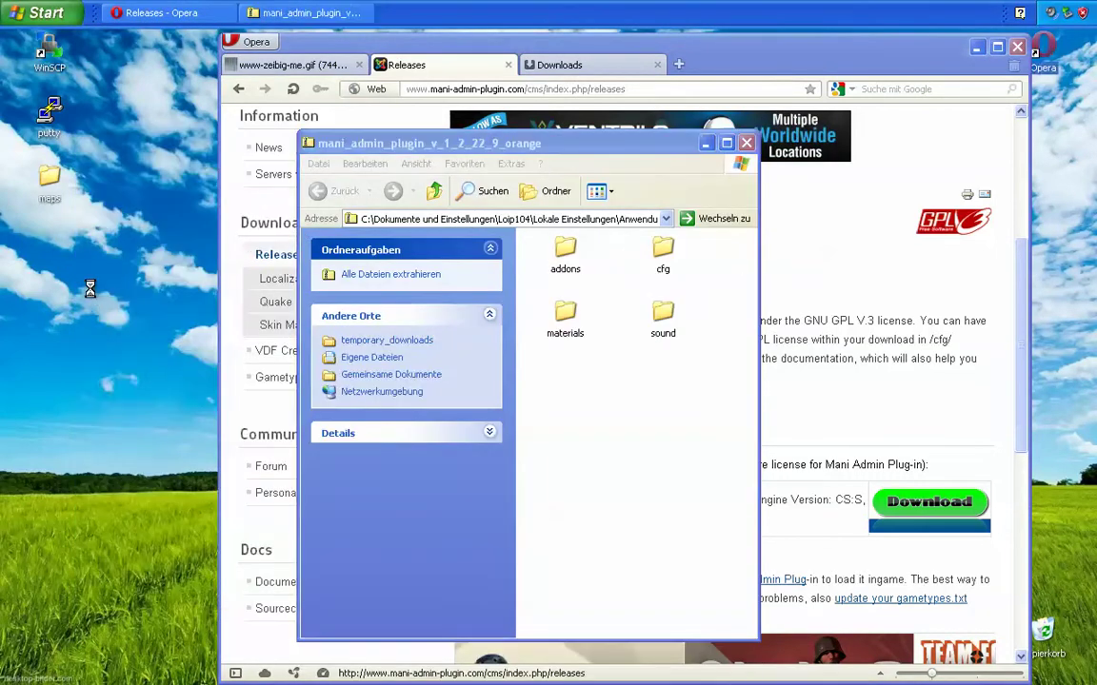
# Step: Create a new desktop folder named mani, place it below maps, and open it
pyautogui.rightClick(89, 289)
pyautogui.write('uo')
pyautogui.write('mani')
pyautogui.press('Return')
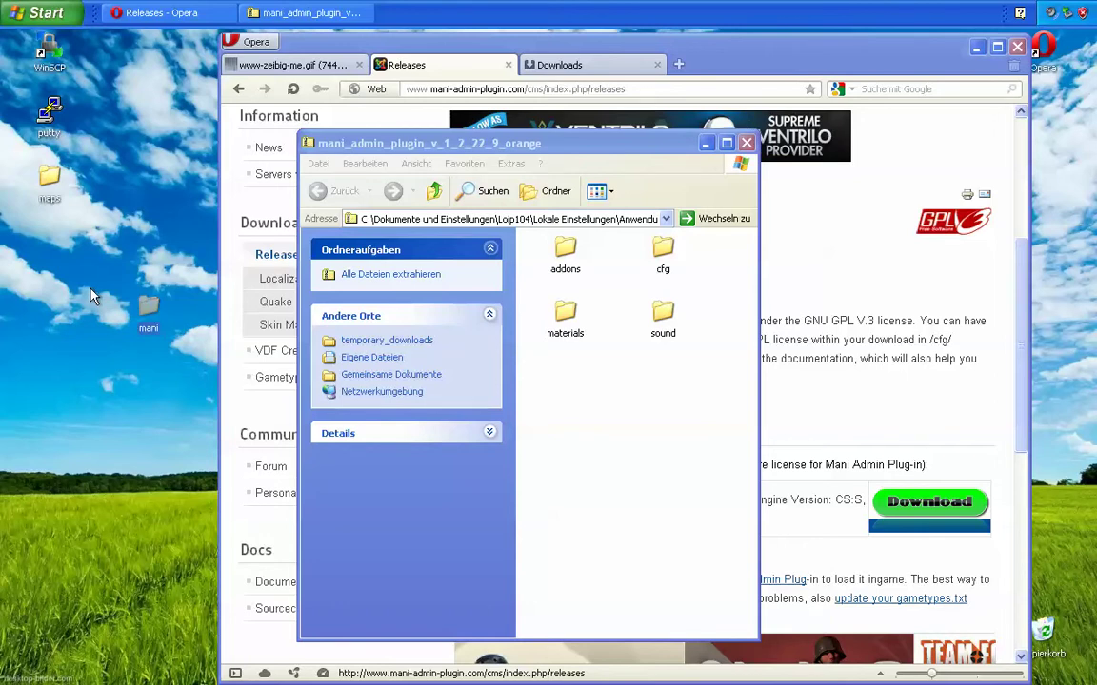
pyautogui.moveTo(145, 305); pyautogui.dragTo(51, 242)
pyautogui.doubleClick(50, 240)
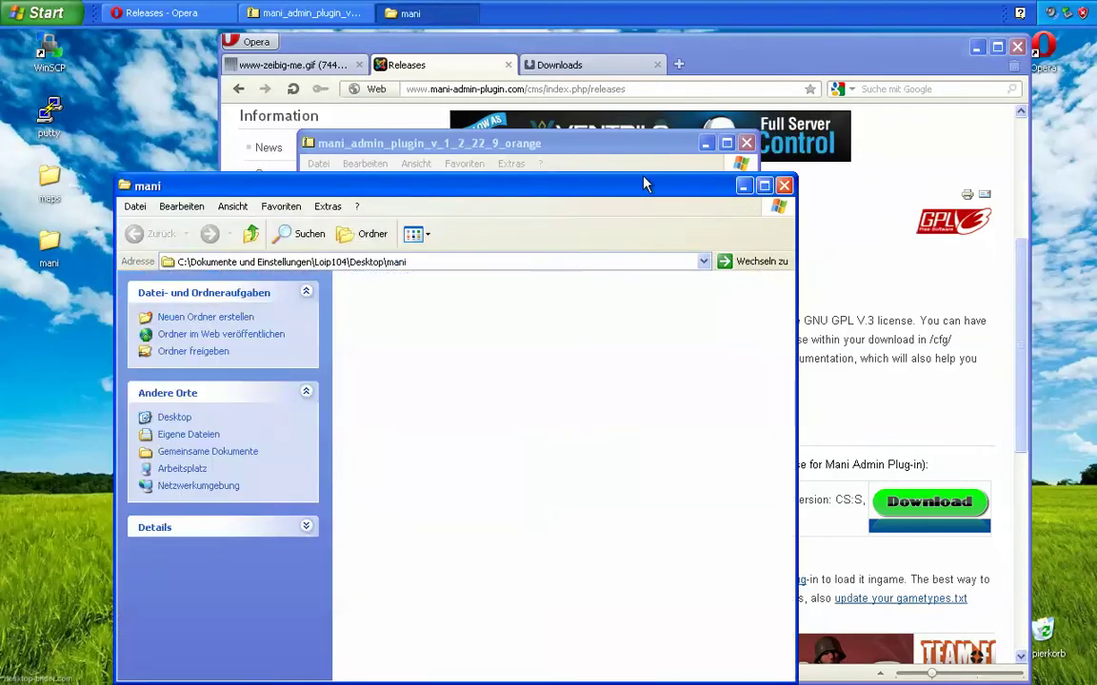
# Step: Copy the archive's addons, cfg, materials and sound folders into mani
pyautogui.click(642, 163)
pyautogui.hotkey('ctrl', 'a')
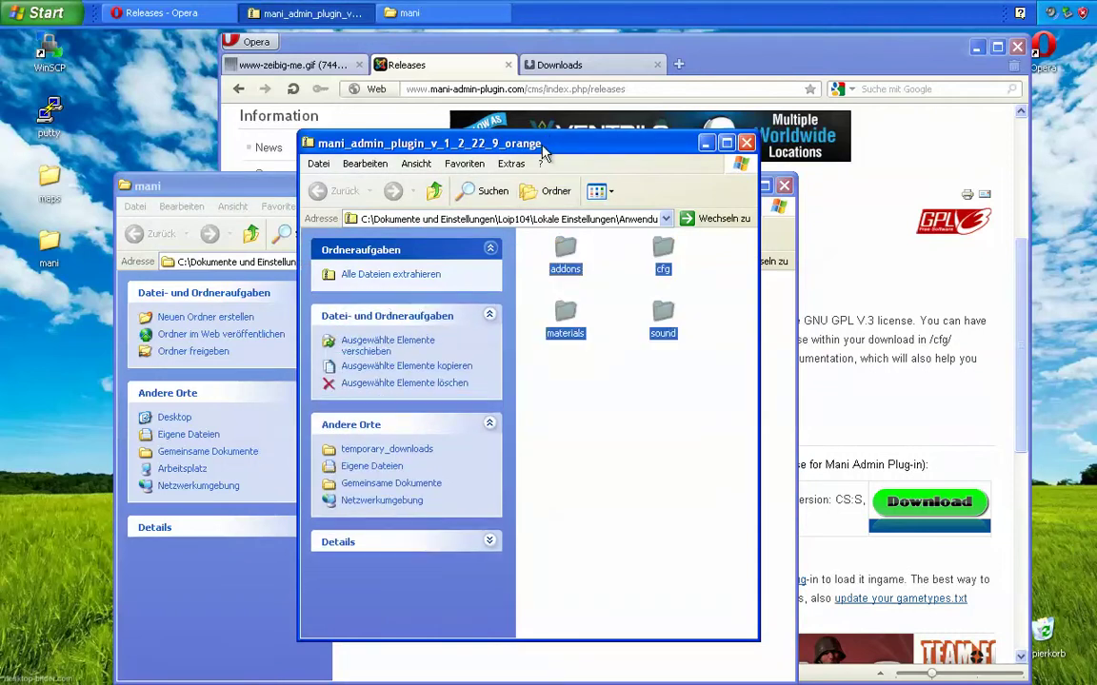
pyautogui.moveTo(544, 152); pyautogui.dragTo(780, 129)
pyautogui.moveTo(800, 229); pyautogui.dragTo(436, 355)
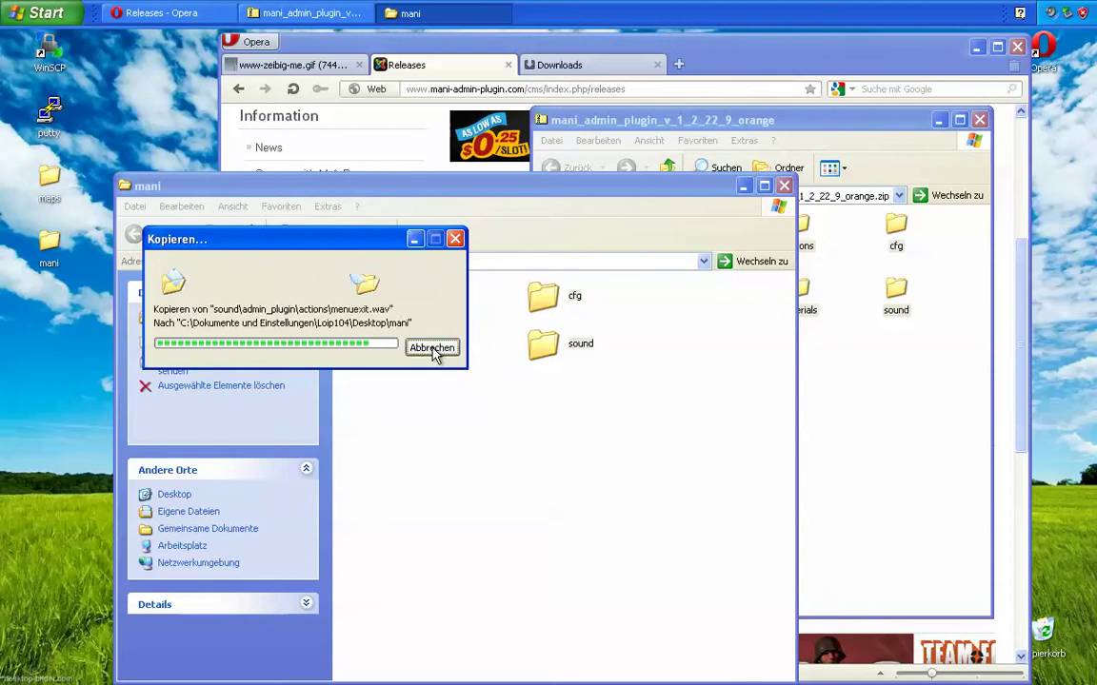
# Step: Run CreateVDF from addons with game type cstrike and linux server ticked, saving mani_admin_plugin.vdf
pyautogui.click(487, 428)
pyautogui.doubleClick(354, 314)
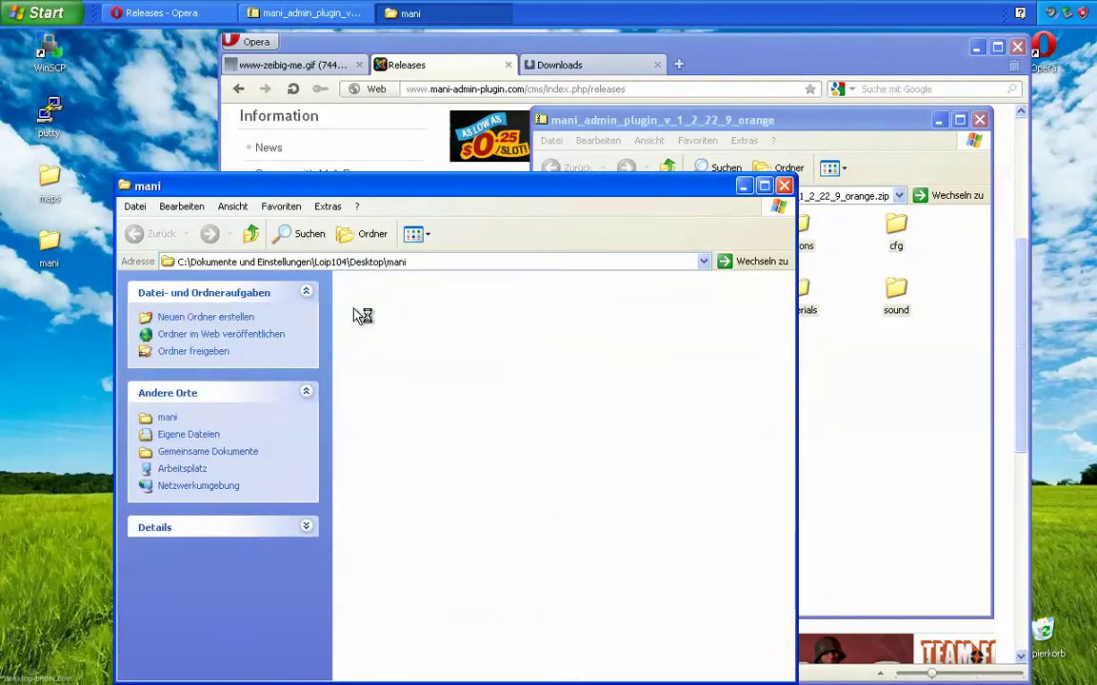
pyautogui.click(581, 310)
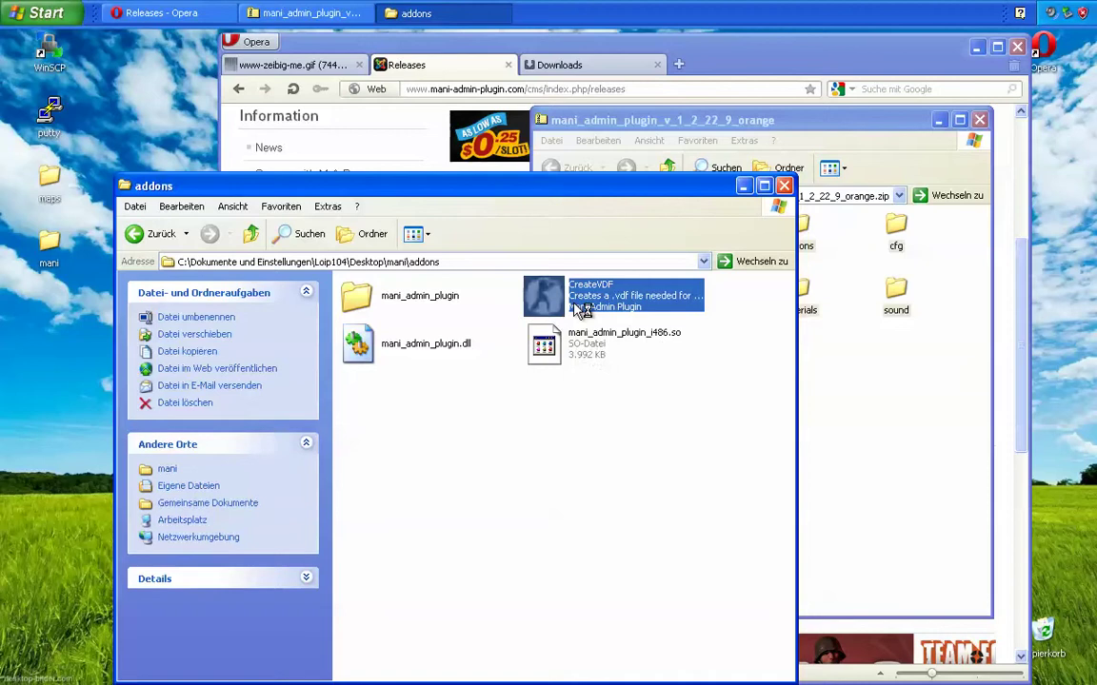
pyautogui.doubleClick(581, 310)
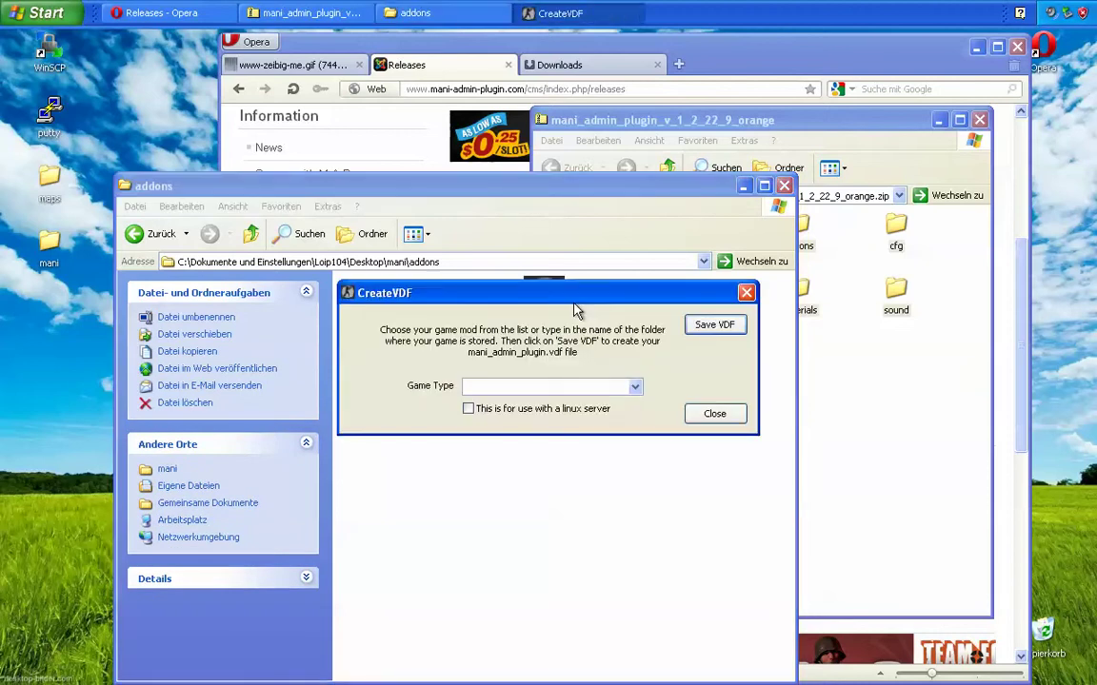
pyautogui.click(635, 388)
pyautogui.click(539, 404)
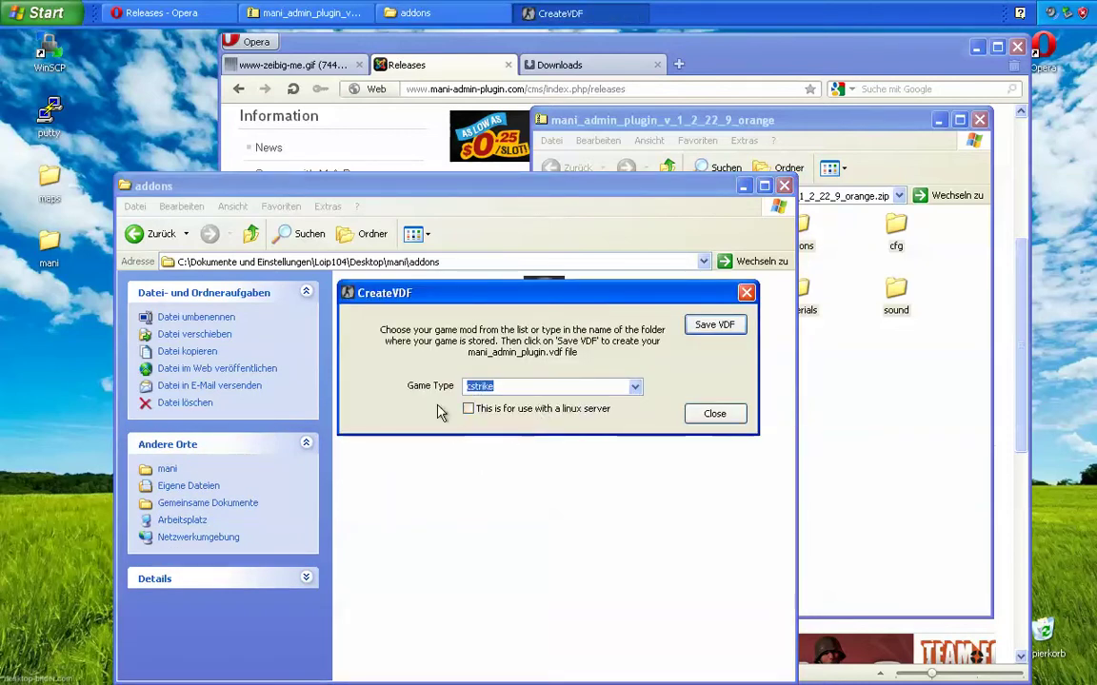
pyautogui.click(467, 408)
pyautogui.click(692, 331)
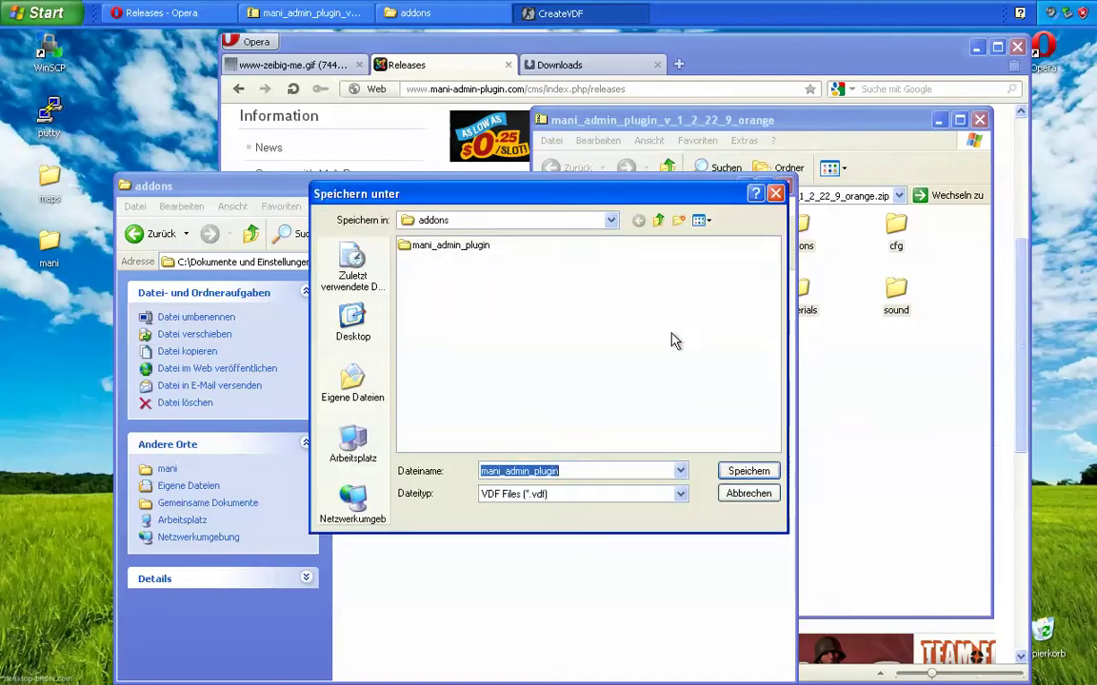
pyautogui.click(748, 472)
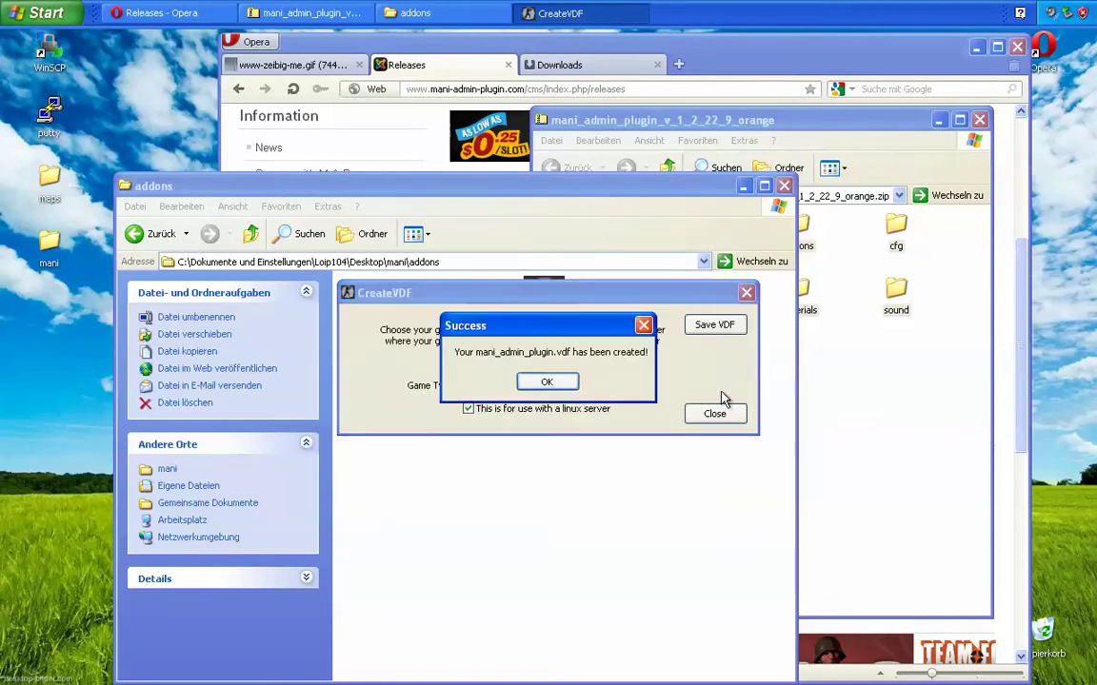
pyautogui.click(574, 388)
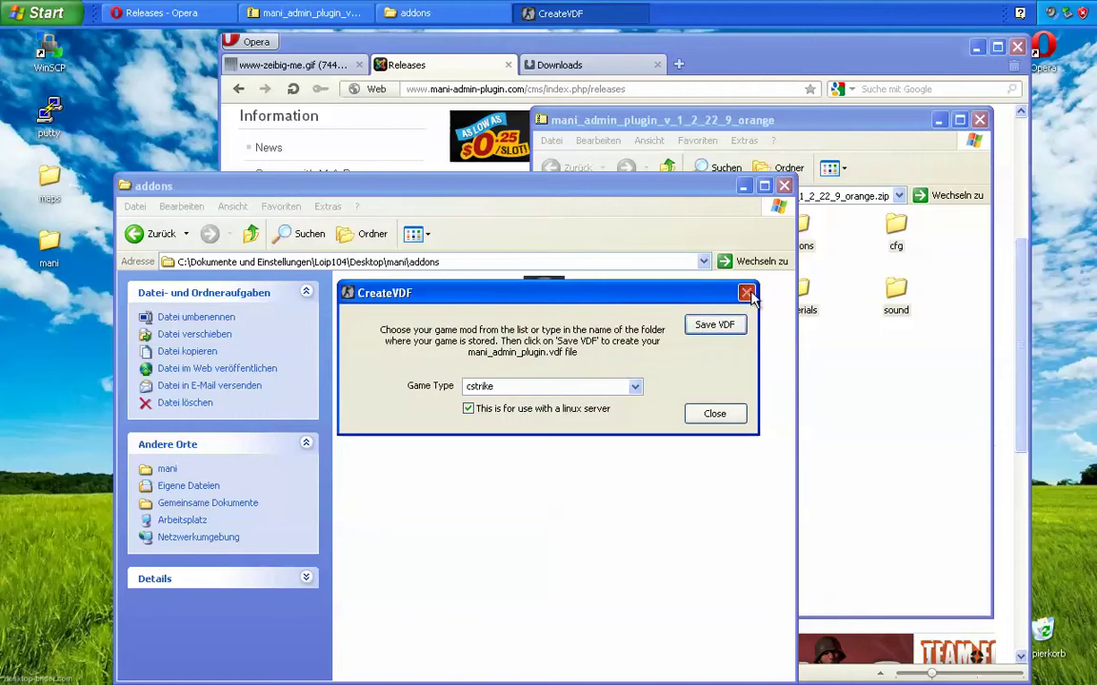
pyautogui.click(747, 293)
# Step: Delete the CreateVDF program from the addons folder
pyautogui.click(428, 383)
pyautogui.click(552, 297)
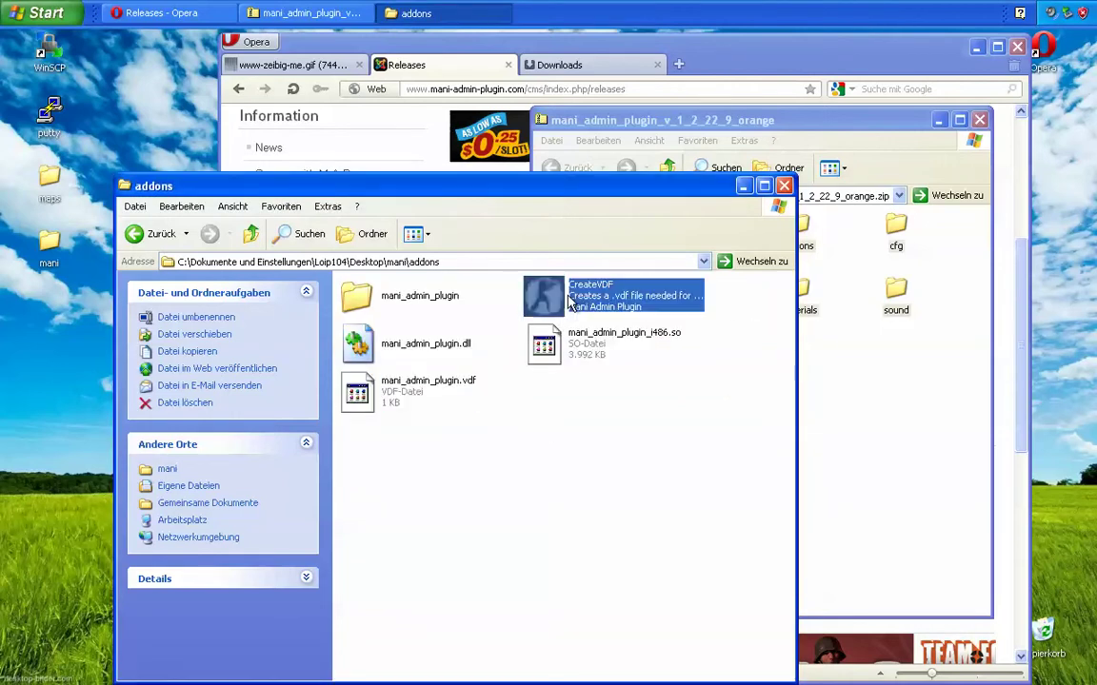
pyautogui.moveTo(570, 301)
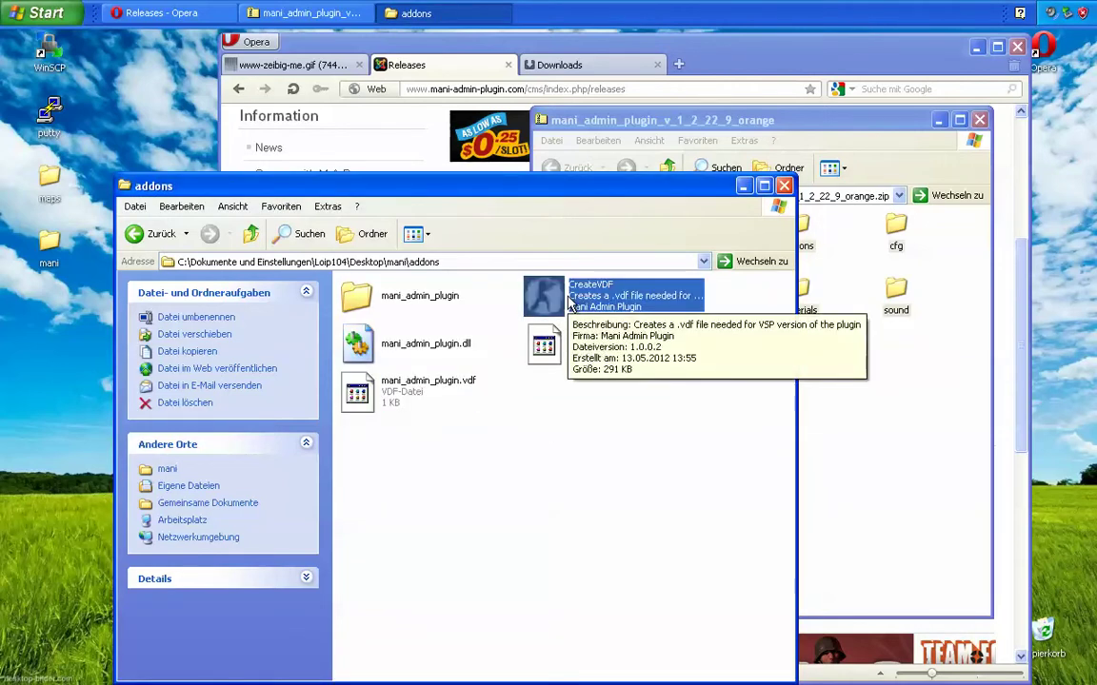
pyautogui.press('Delete')
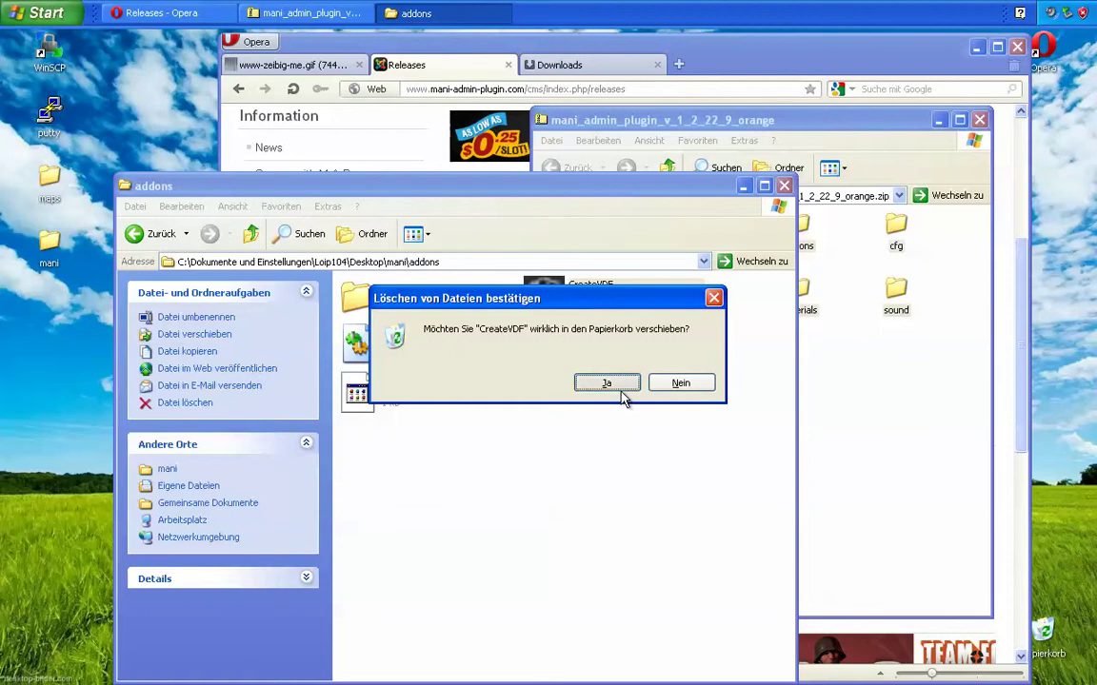
pyautogui.click(622, 386)
# Step: Create an empty text document named clients in cfg\mani_admin_plugin
pyautogui.press('BackSpace')
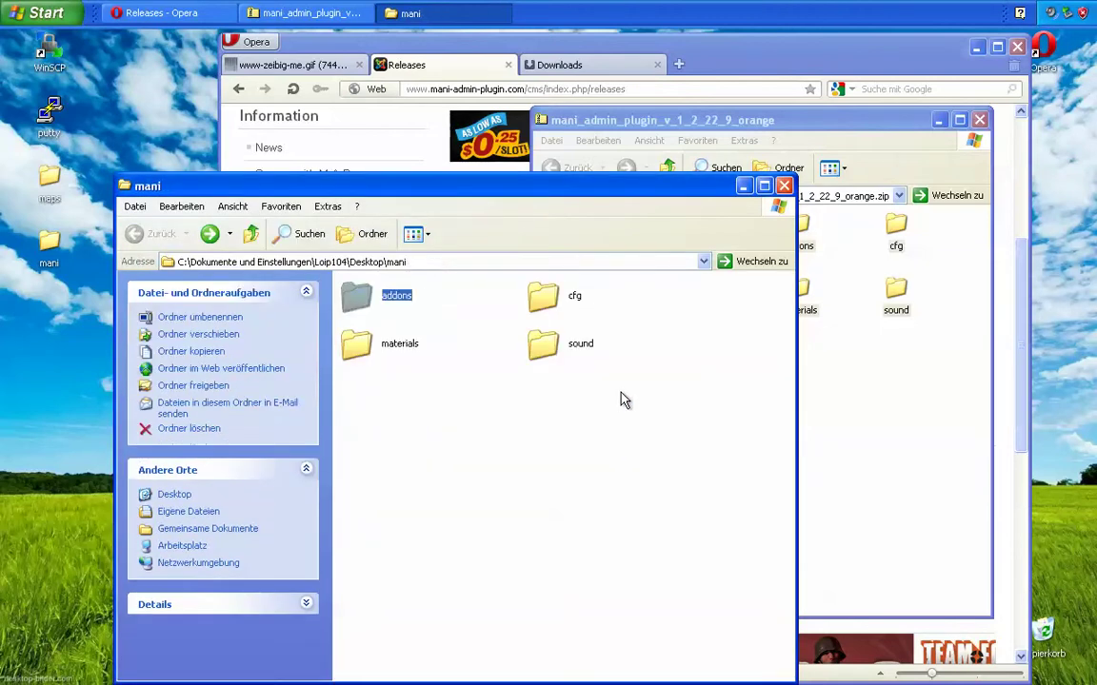
pyautogui.doubleClick(546, 297)
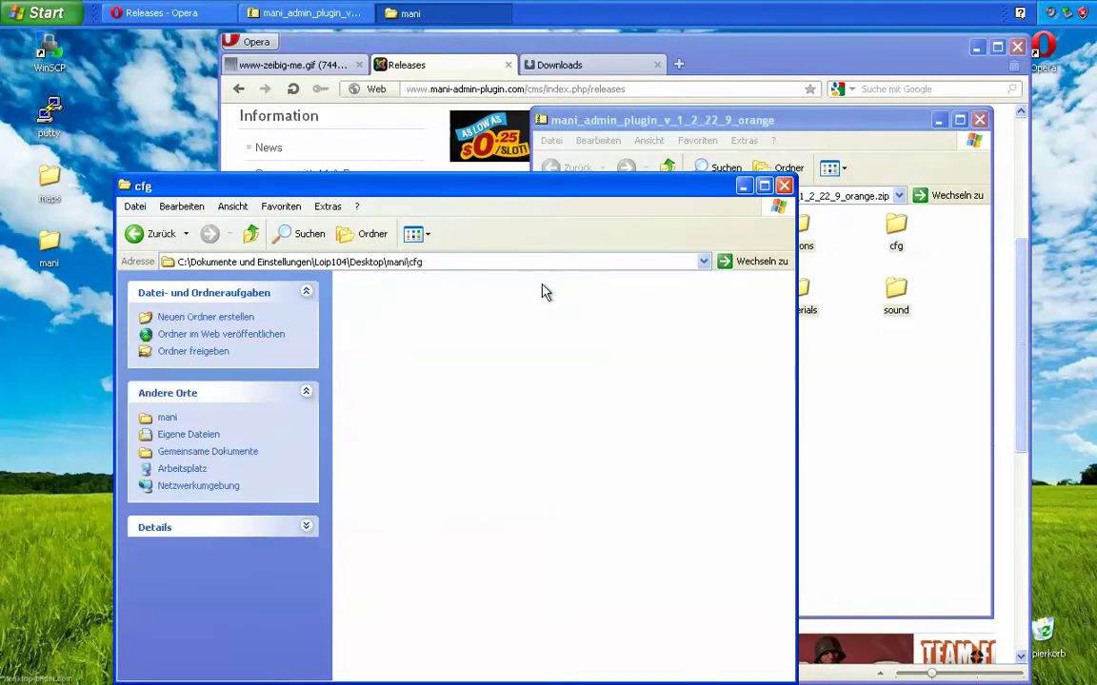
pyautogui.doubleClick(418, 297)
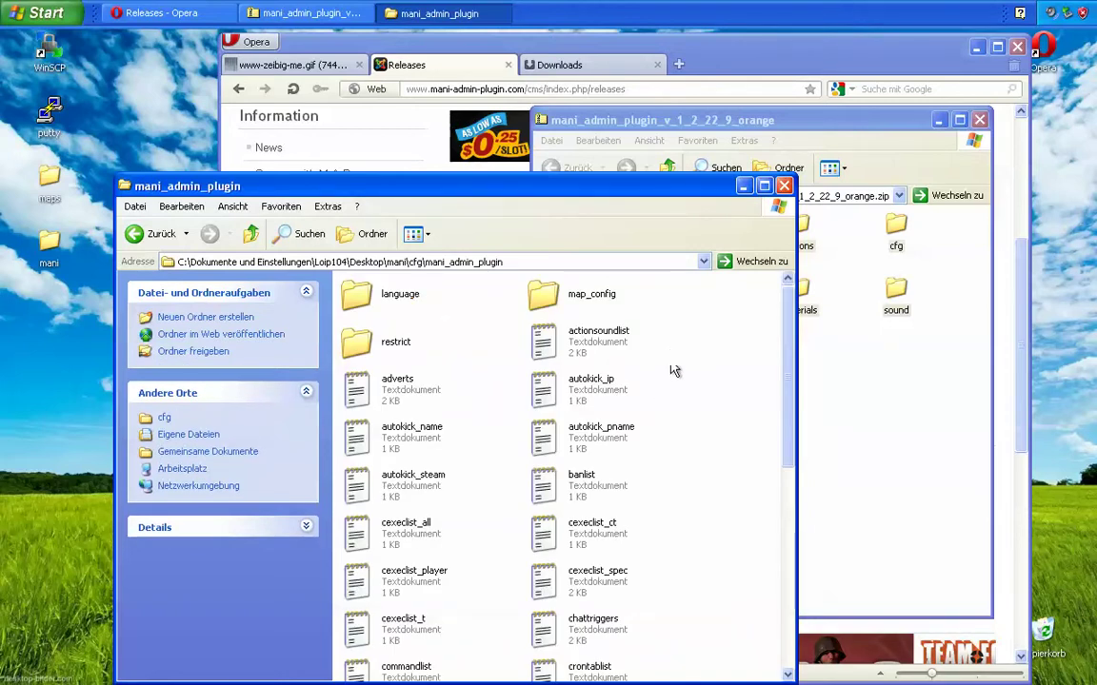
pyautogui.rightClick(671, 353)
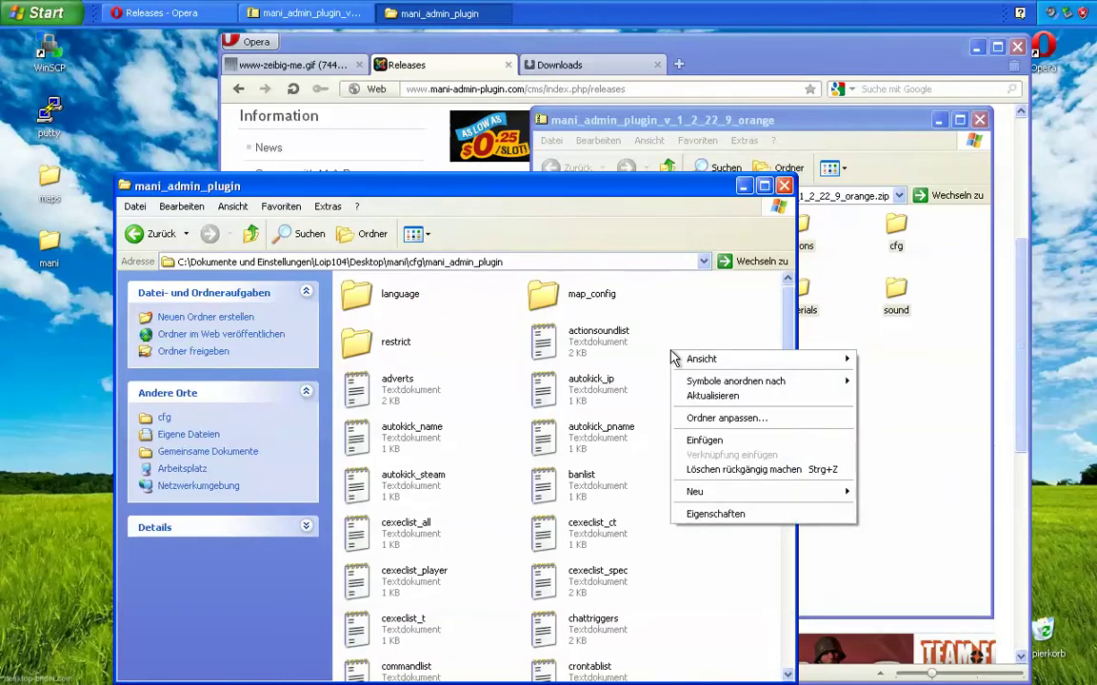
pyautogui.press('n')
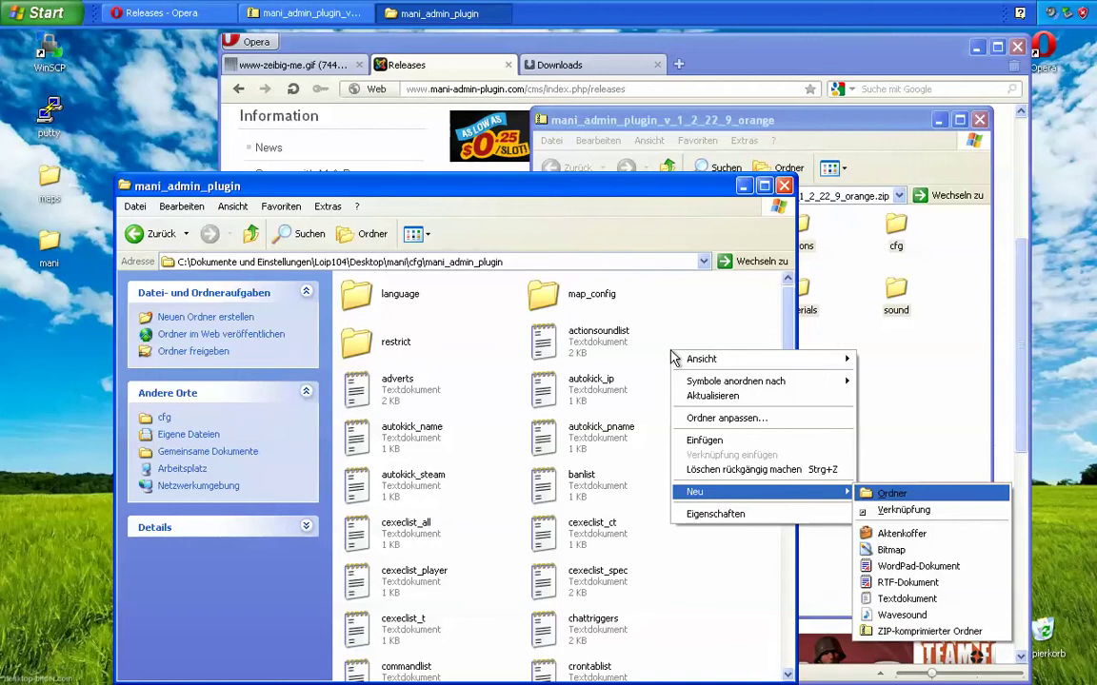
pyautogui.press('t')
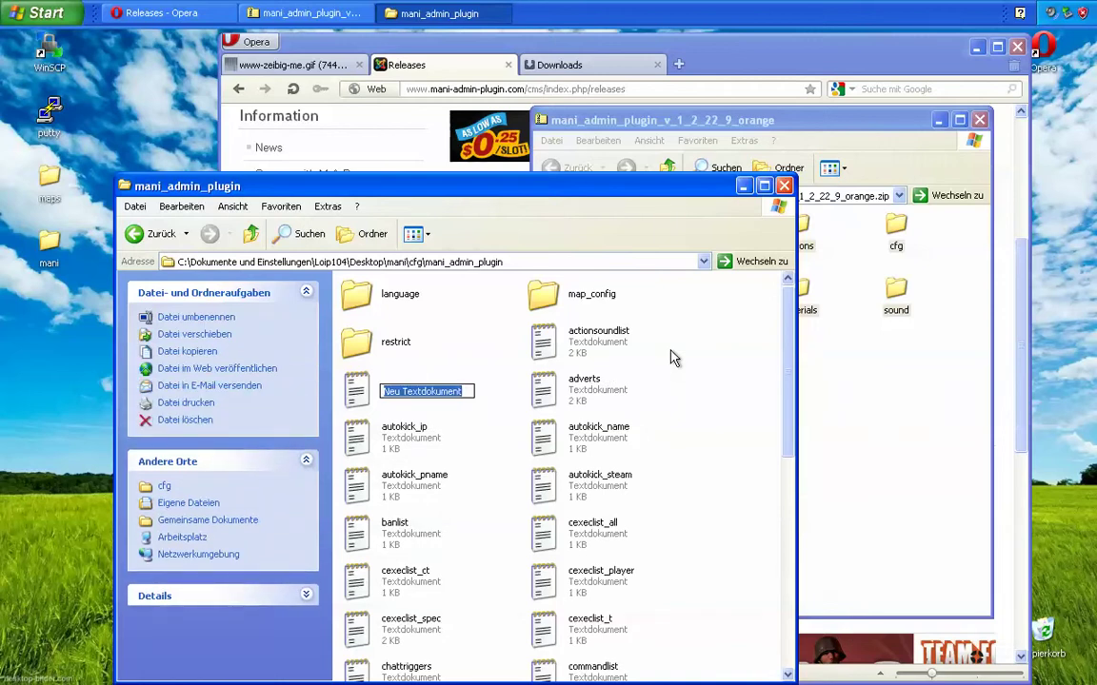
pyautogui.write('clients')
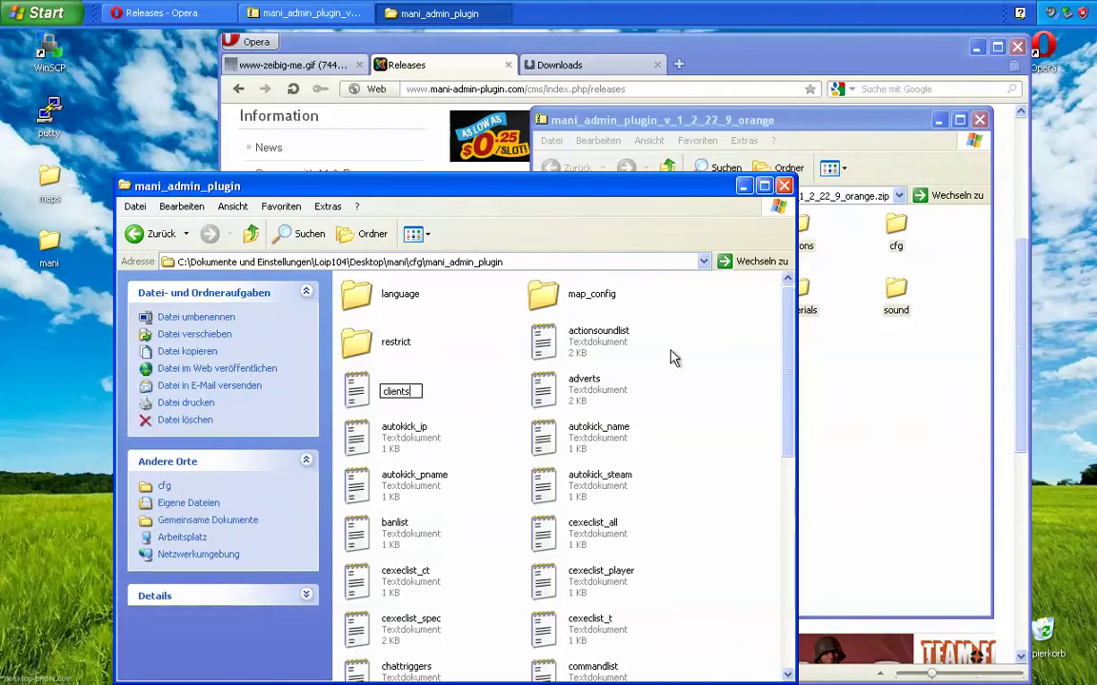
pyautogui.press('Return')
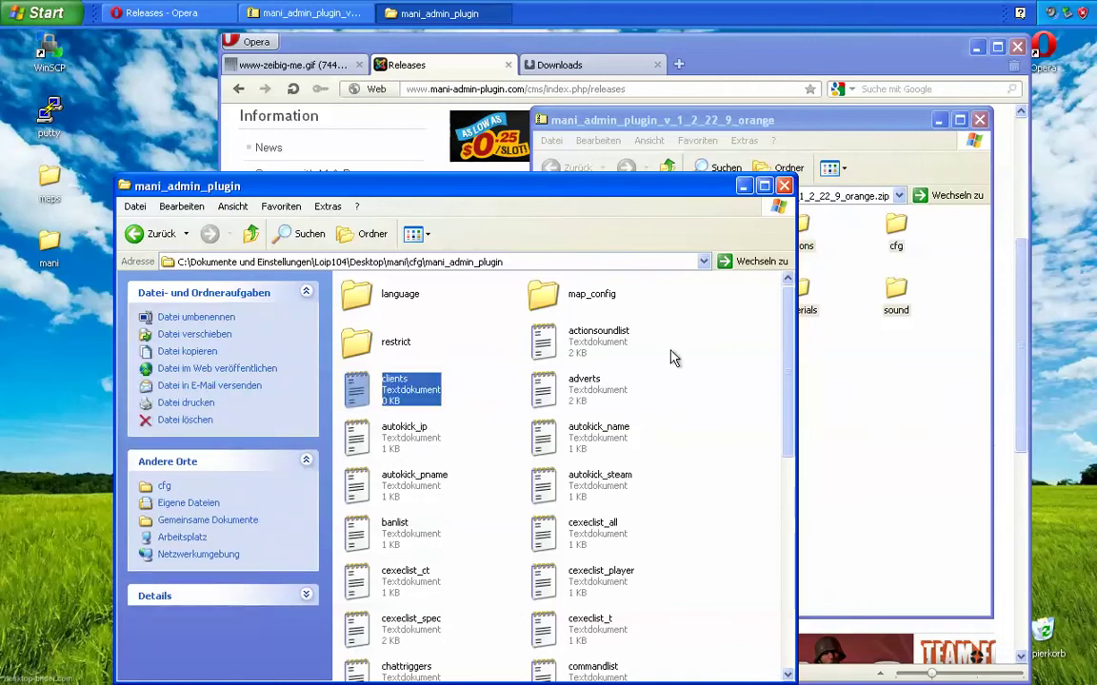
# Step: Open clients in Notepad and copy all text of the sample clients.txt from zeibig.me/video/lets-install
pyautogui.press('Return')
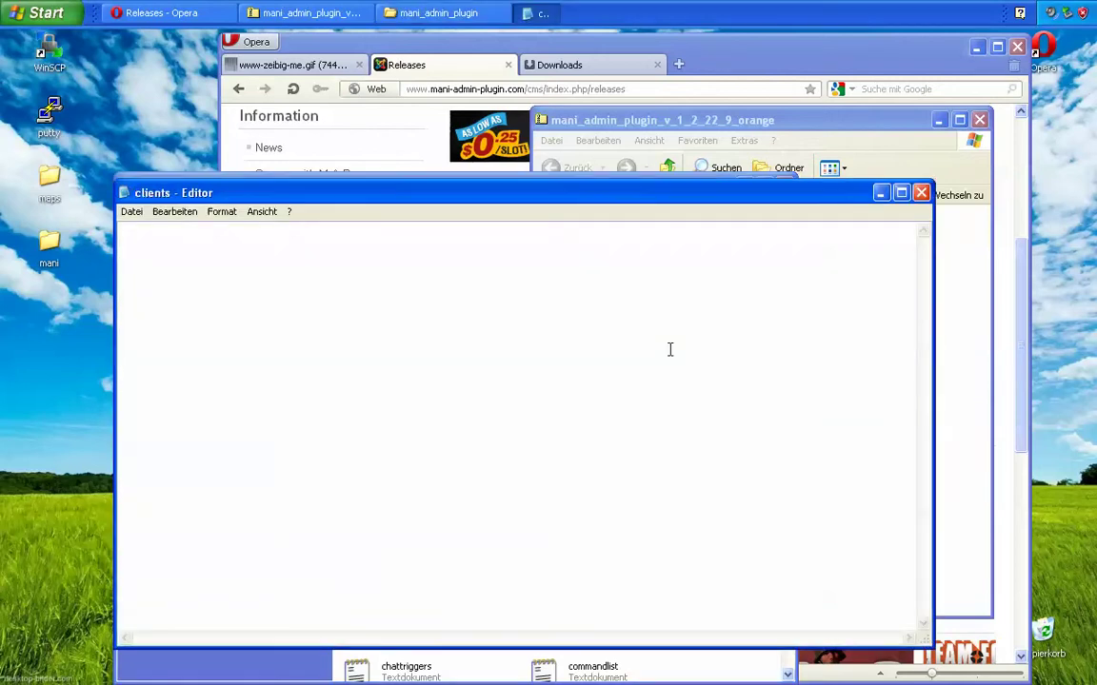
pyautogui.moveTo(490, 194); pyautogui.dragTo(376, 153)
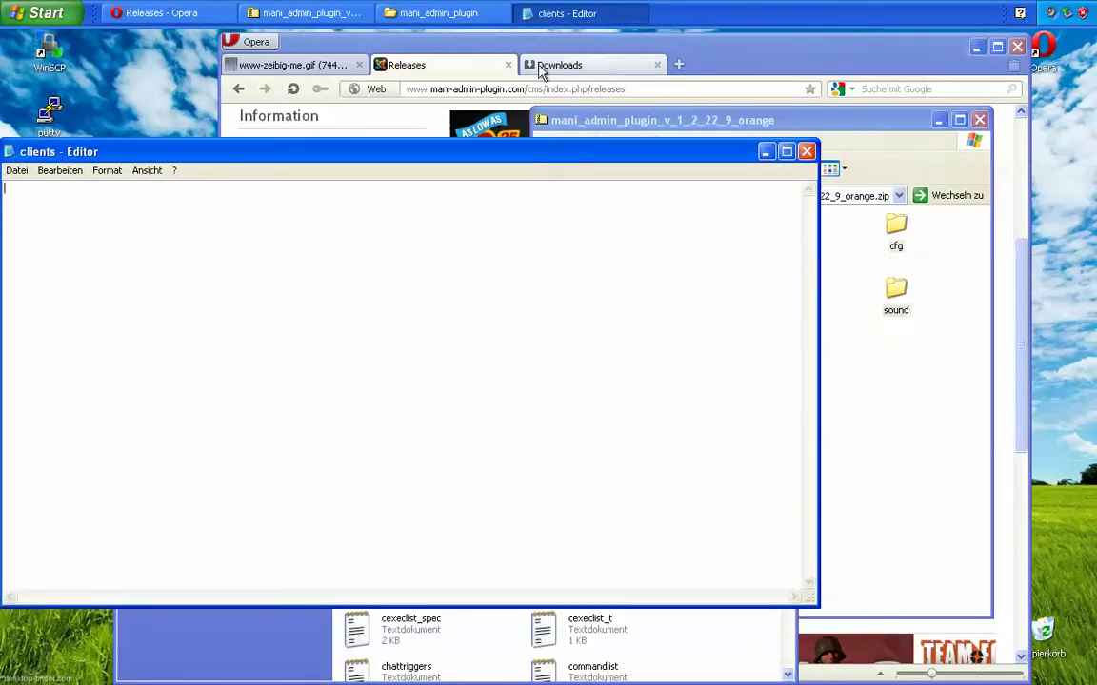
pyautogui.click(292, 67)
pyautogui.moveTo(529, 95); pyautogui.dragTo(443, 99)
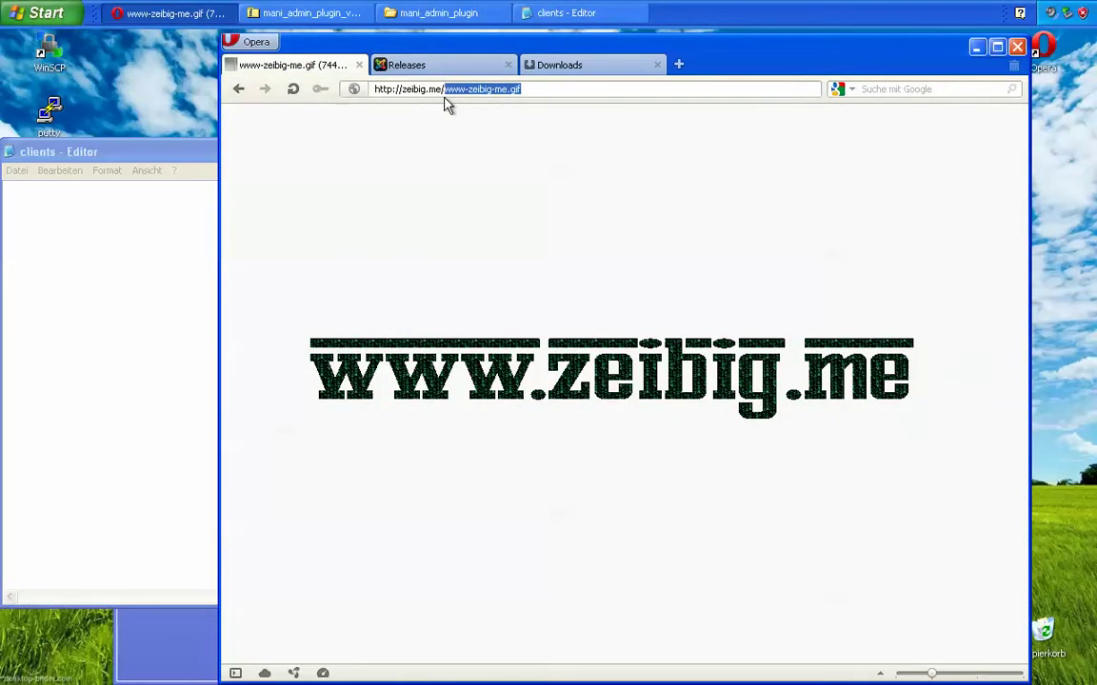
pyautogui.write('video')
pyautogui.press('Return')
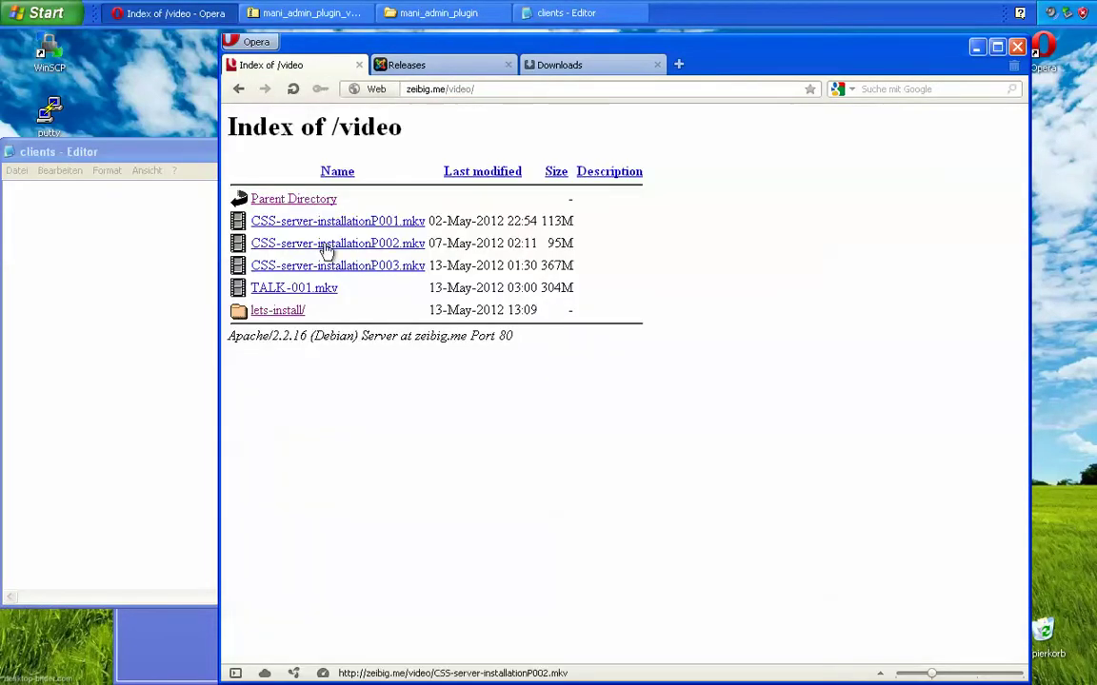
pyautogui.click(277, 310)
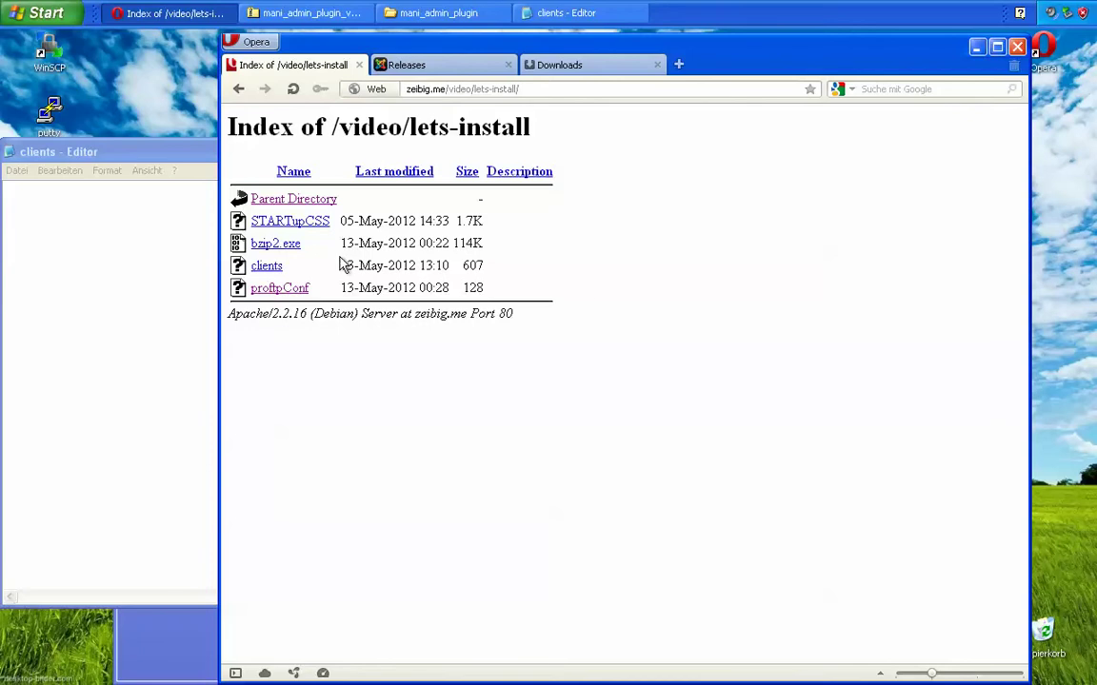
pyautogui.click(255, 263)
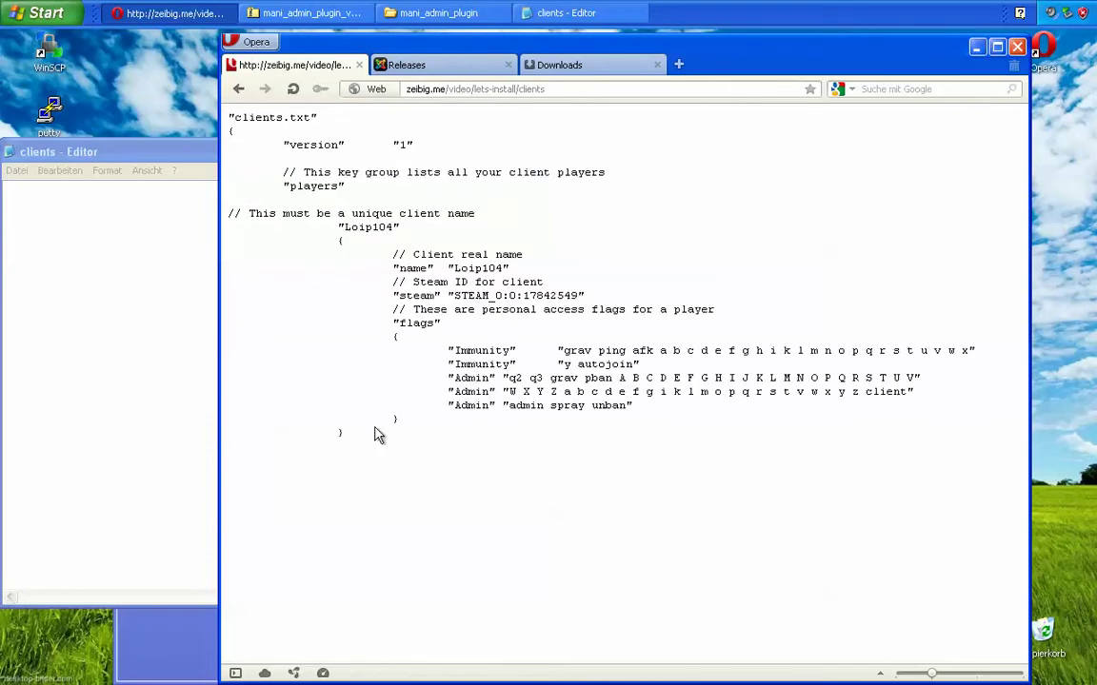
pyautogui.moveTo(347, 433); pyautogui.dragTo(229, 108)
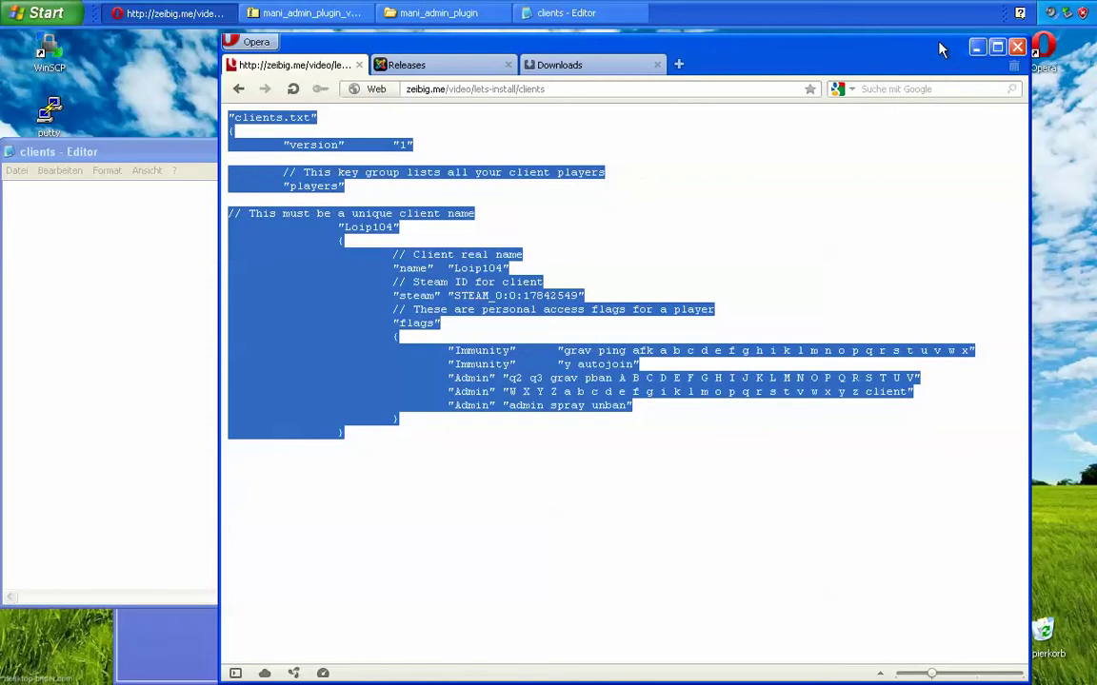
pyautogui.click(974, 48)
pyautogui.click(179, 313)
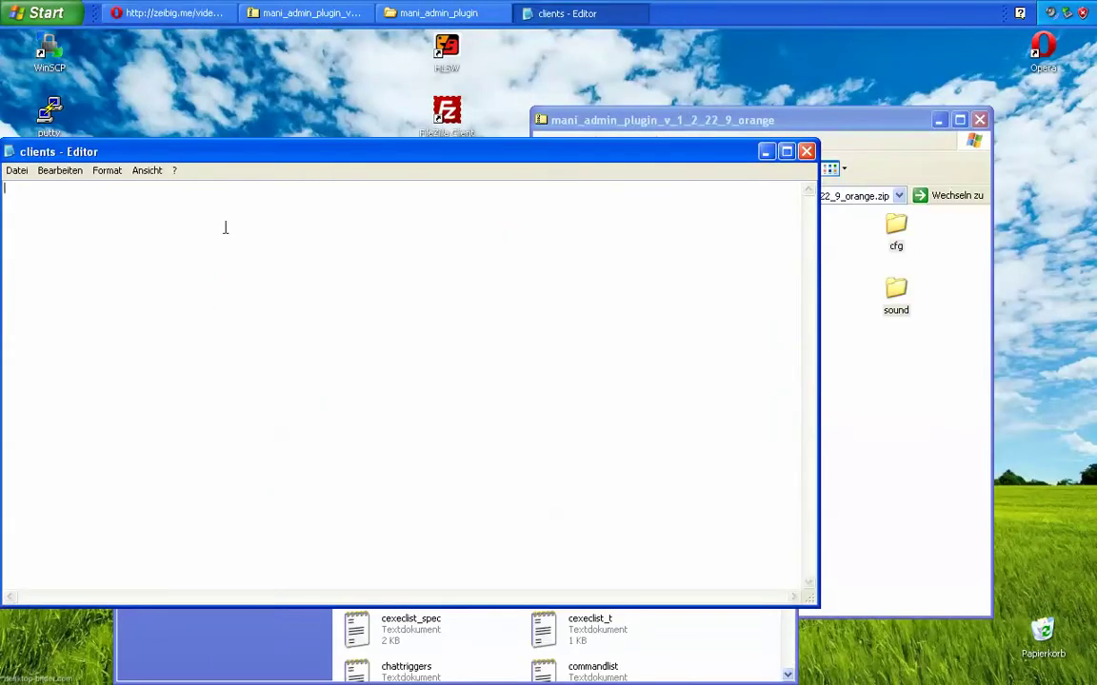
# Step: Paste the admin template into clients and review its name and Steam ID lines
pyautogui.hotkey('ctrl', 'v')
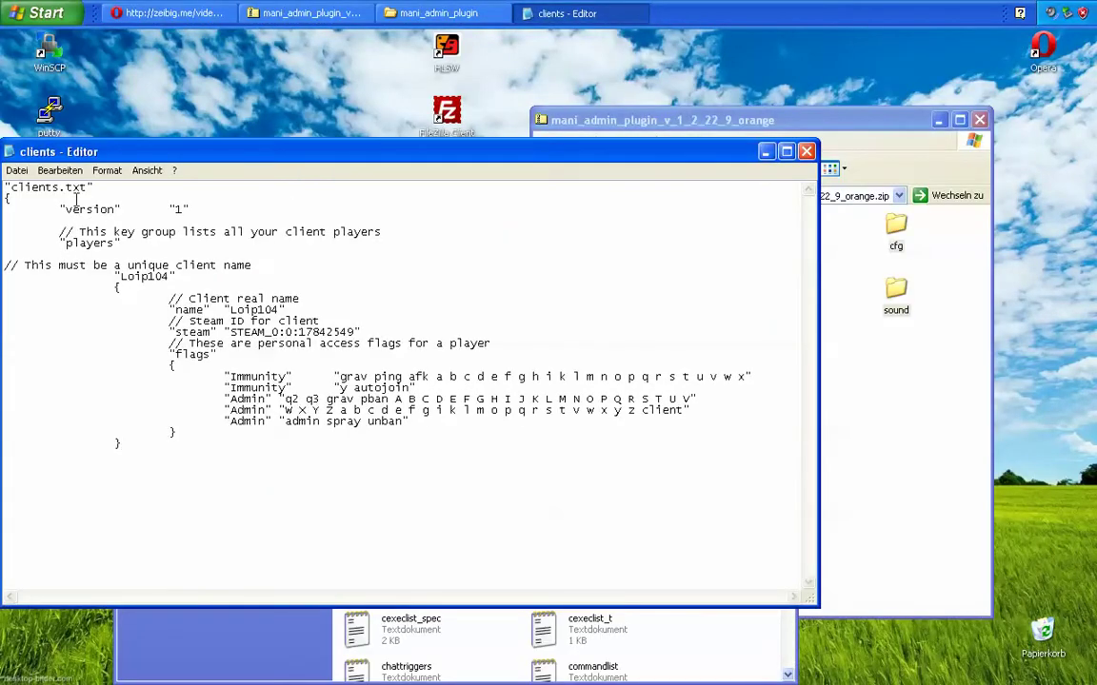
pyautogui.moveTo(121, 278); pyautogui.dragTo(166, 279)
pyautogui.click(175, 365)
pyautogui.doubleClick(142, 277)
pyautogui.click(200, 298)
pyautogui.moveTo(230, 310)
pyautogui.mouseDown()
pyautogui.moveTo(277, 321)
pyautogui.moveTo(244, 310)
pyautogui.mouseUp()
pyautogui.moveTo(213, 333); pyautogui.dragTo(335, 328)
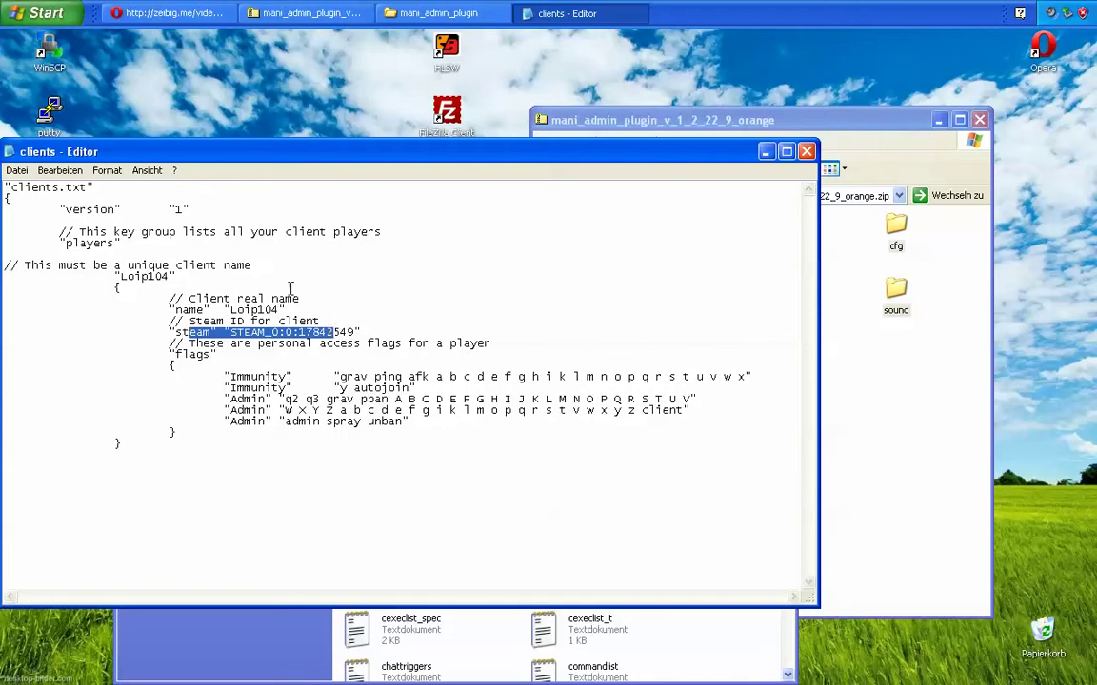
# Step: Save the clients file via Datei > Speichern and close Notepad
pyautogui.click(17, 170)
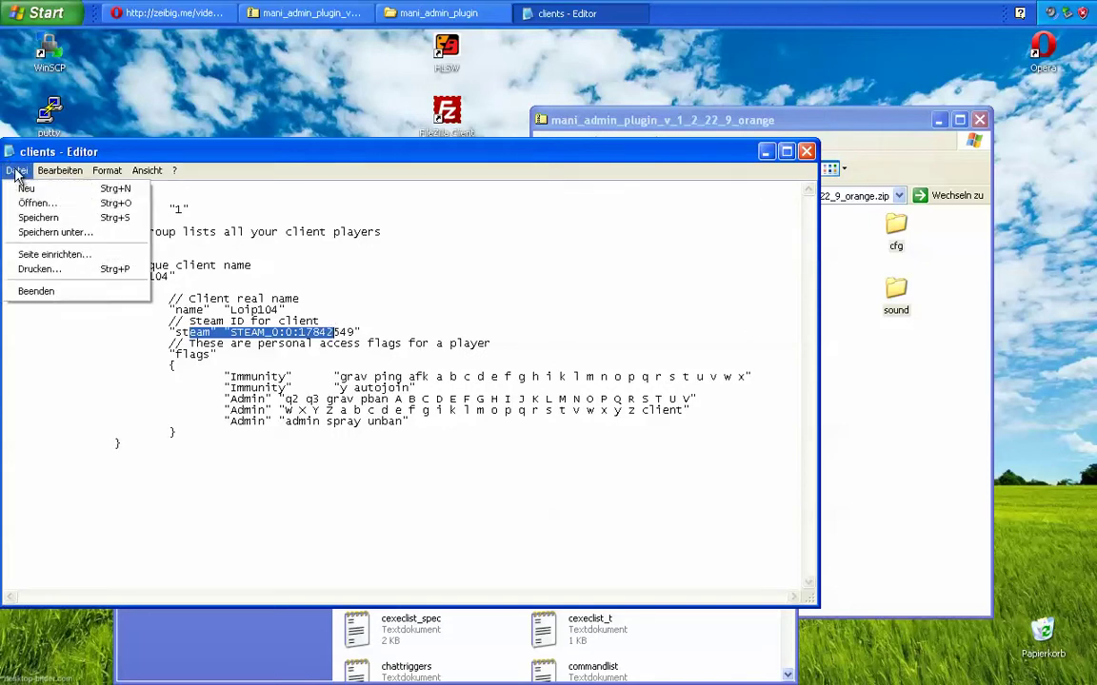
pyautogui.click(36, 219)
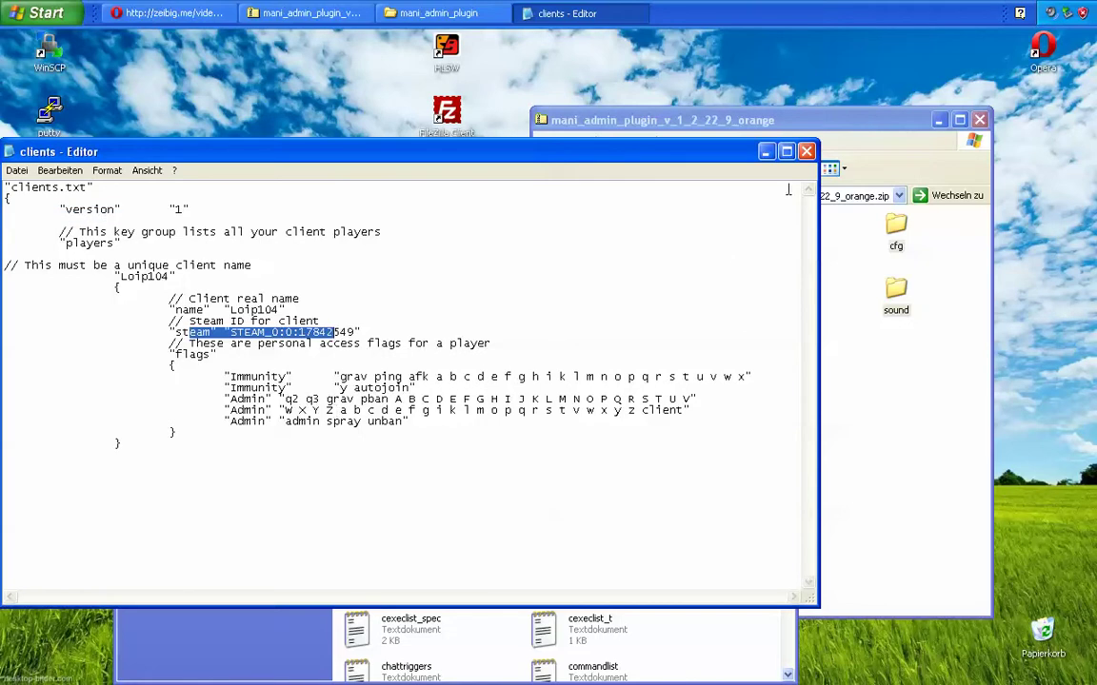
pyautogui.click(807, 153)
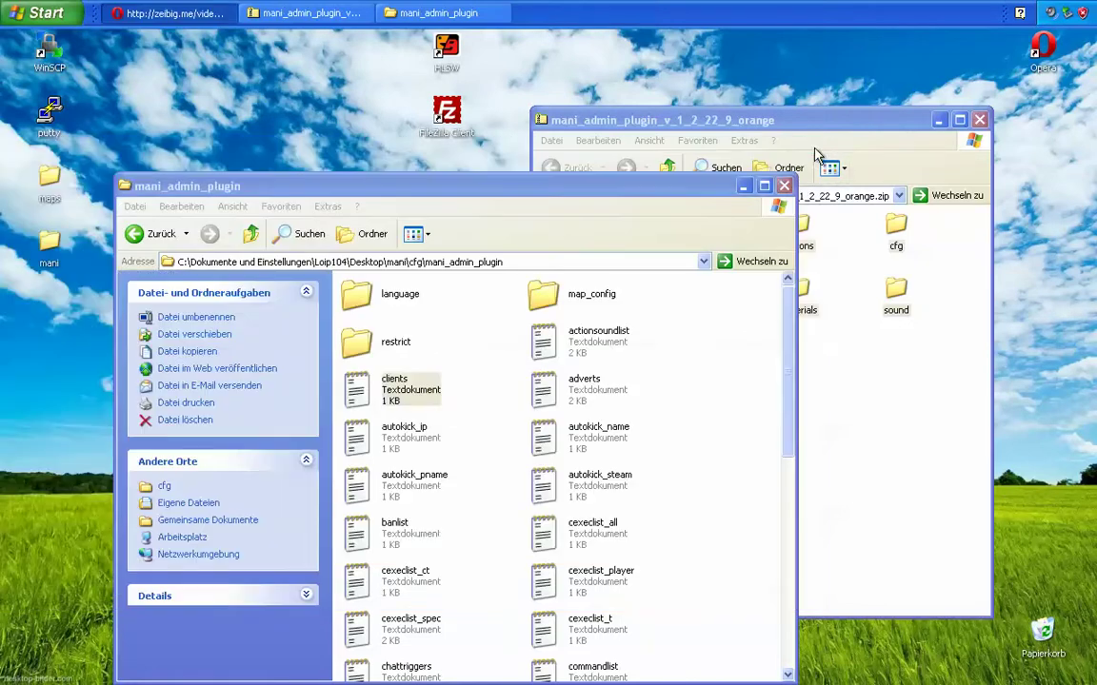
# Step: Close the mani_admin_plugin folder window and the plugin zip archive window
pyautogui.click(673, 416)
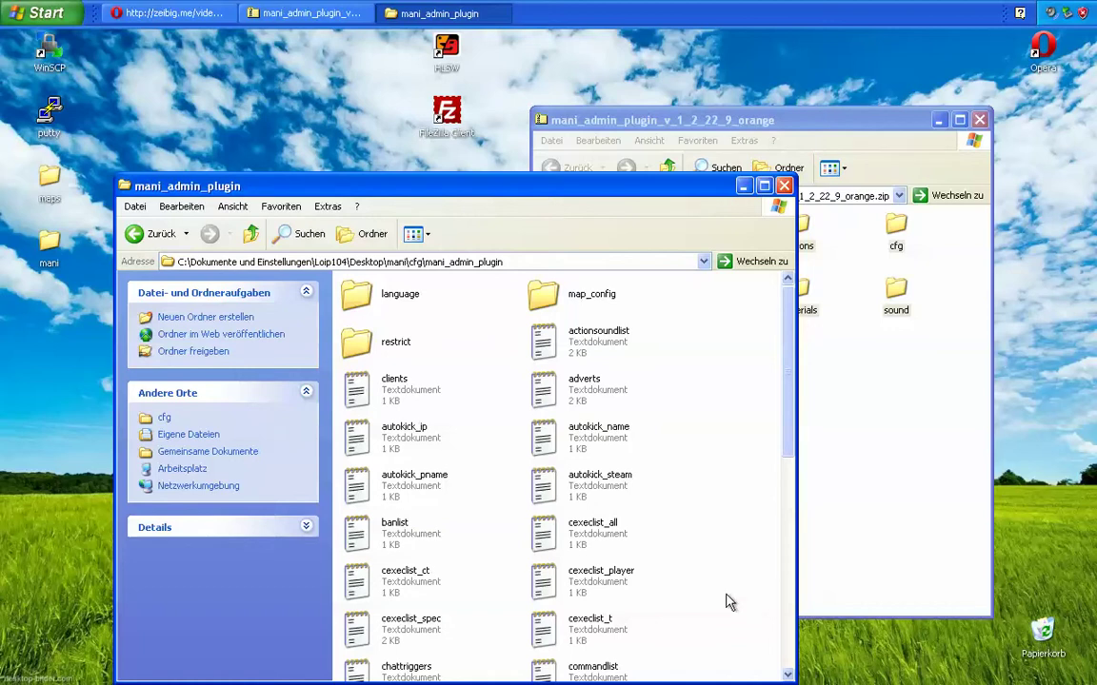
pyautogui.click(783, 186)
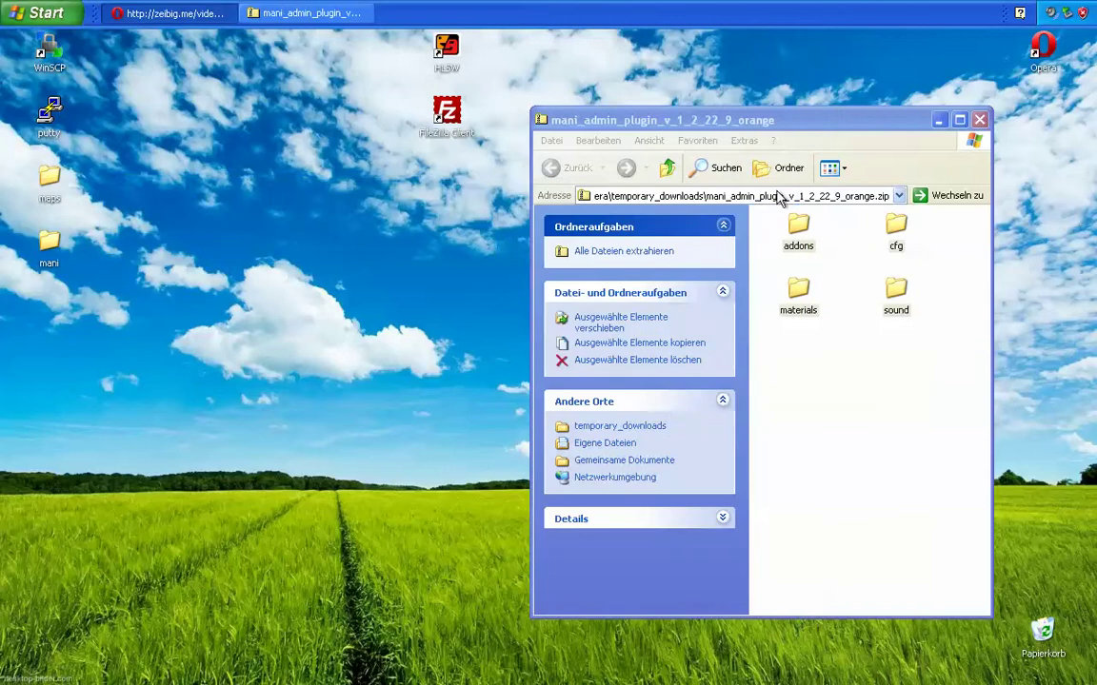
pyautogui.click(978, 119)
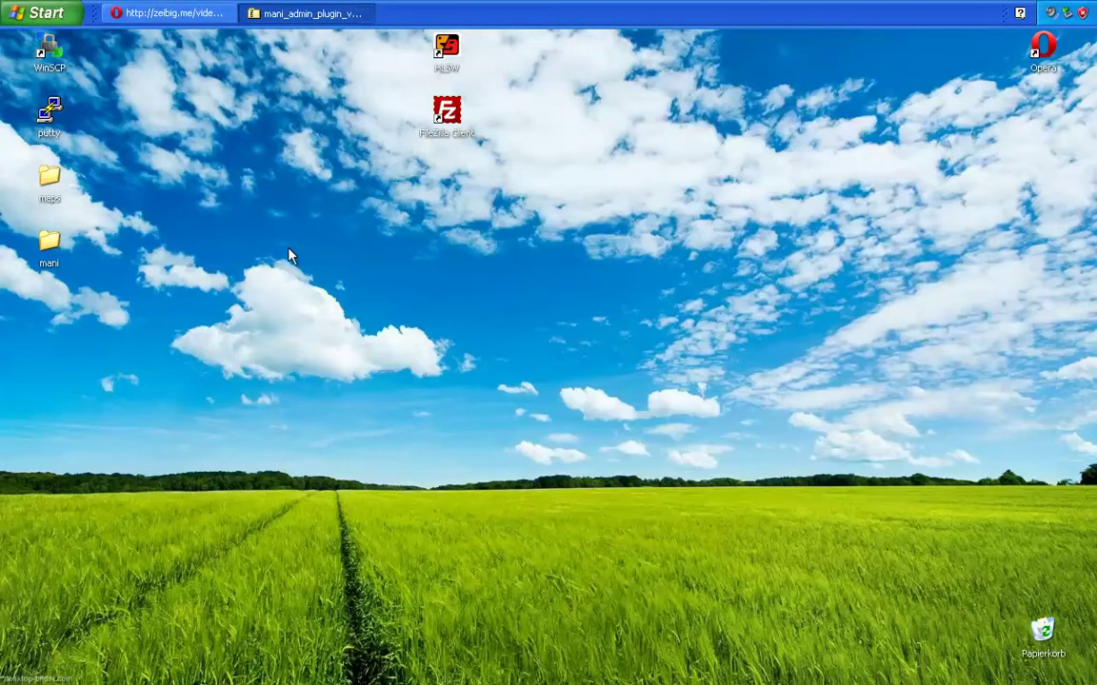
# Step: Launch WinSCP and log into the saved 192.168.74.135 session, accepting the host key
pyautogui.doubleClick(41, 62)
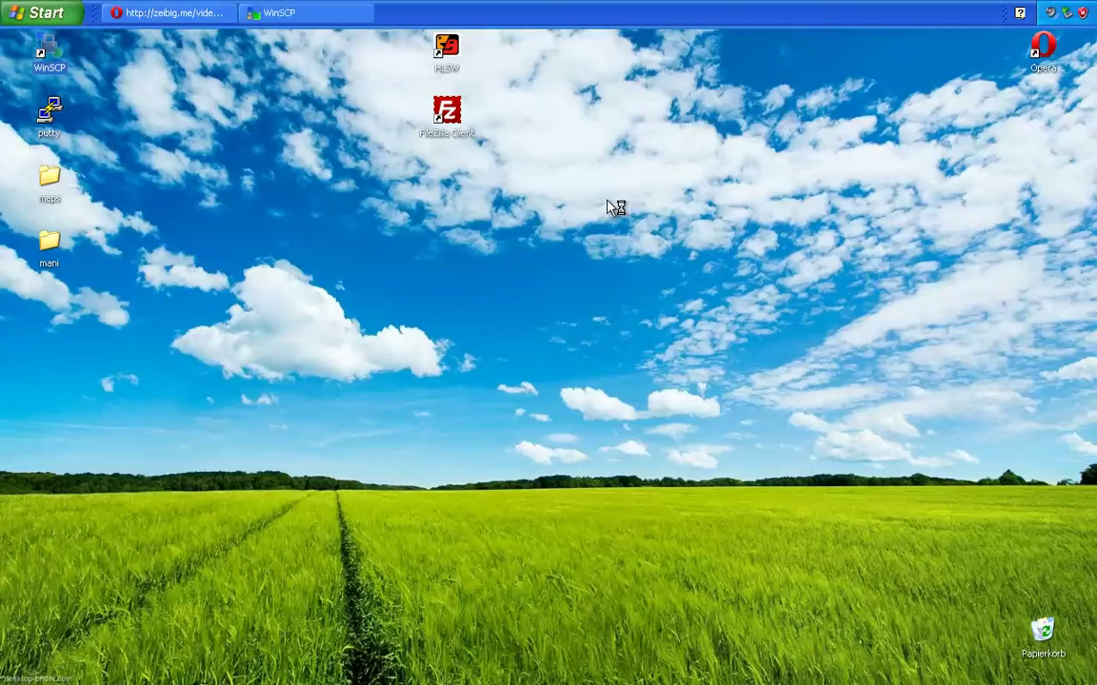
pyautogui.doubleClick(530, 240)
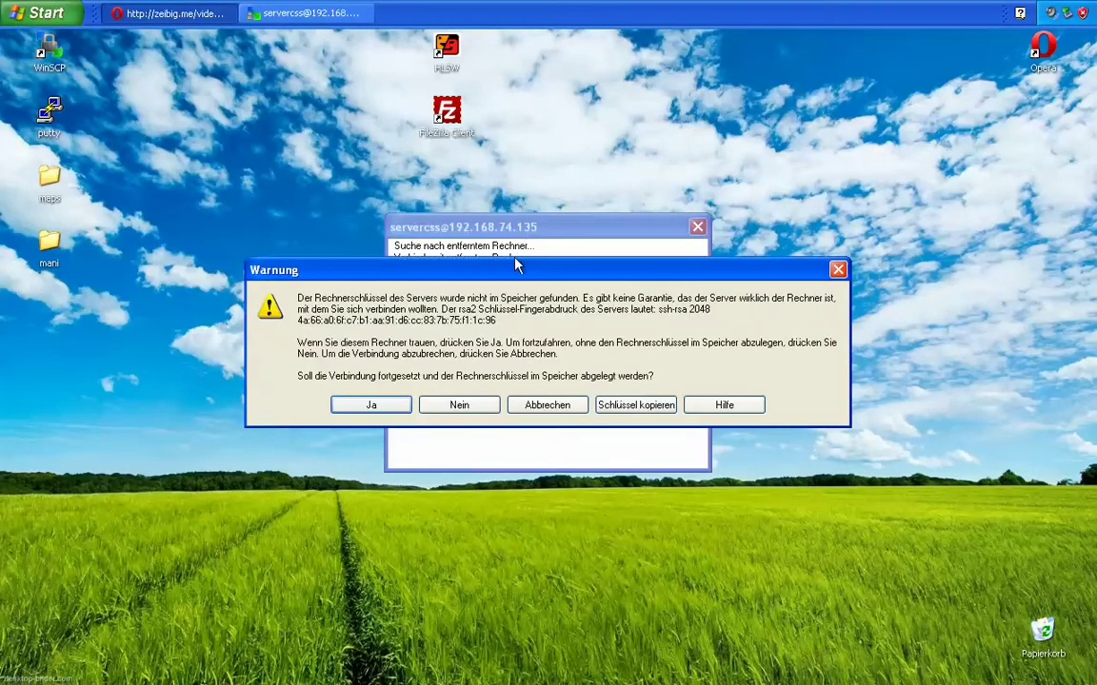
pyautogui.click(400, 404)
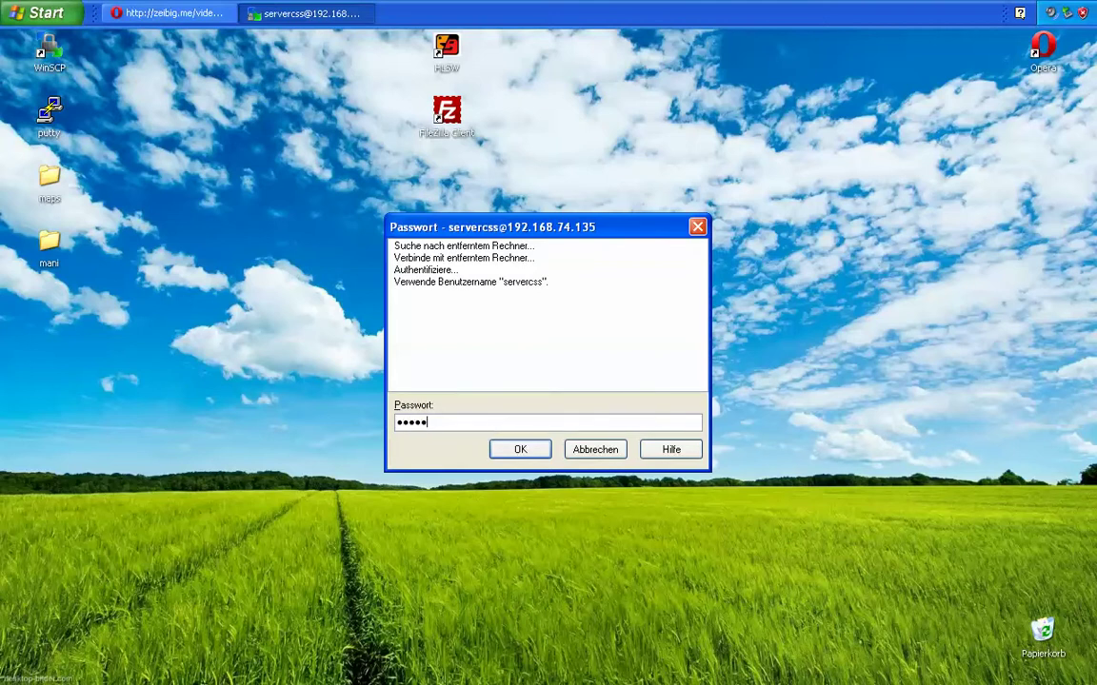
pyautogui.press('Return')
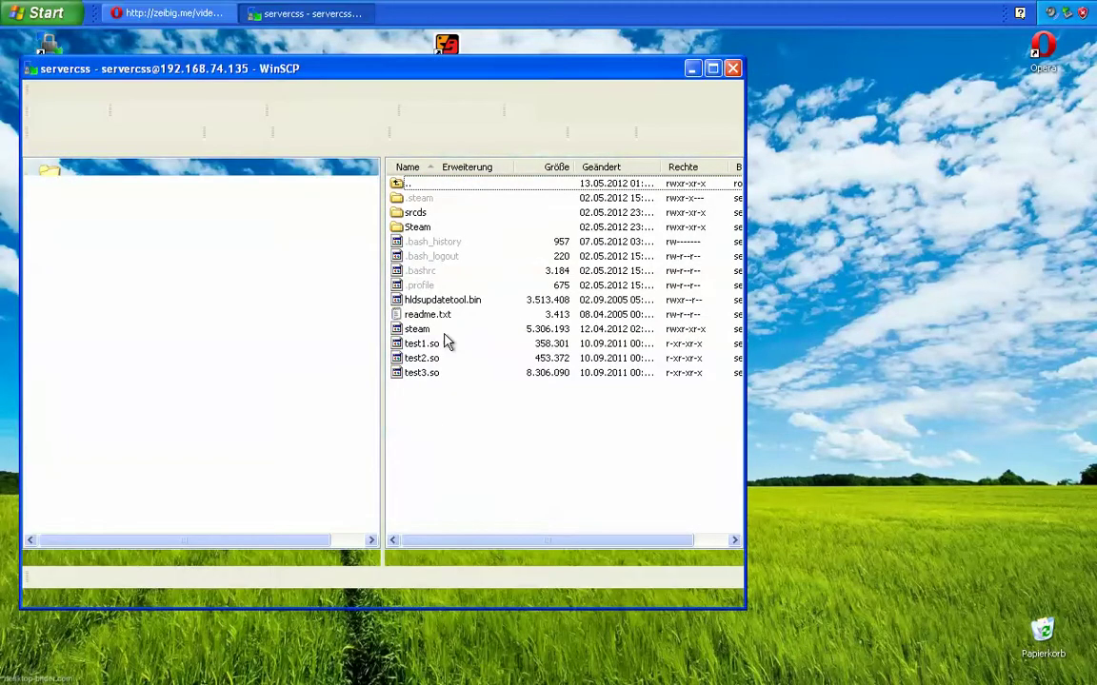
# Step: Browse the remote panel to /home/servercss/srcds/css/cstrike and open the local mani folder
pyautogui.moveTo(433, 88); pyautogui.dragTo(702, 117)
pyautogui.doubleClick(681, 243)
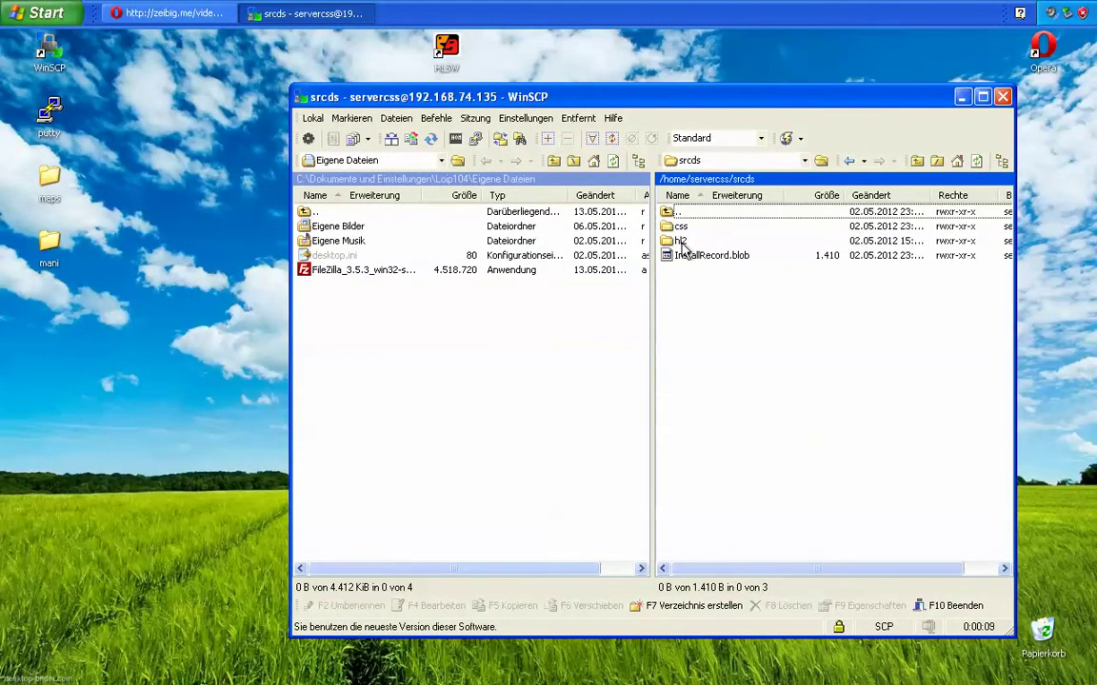
pyautogui.doubleClick(679, 229)
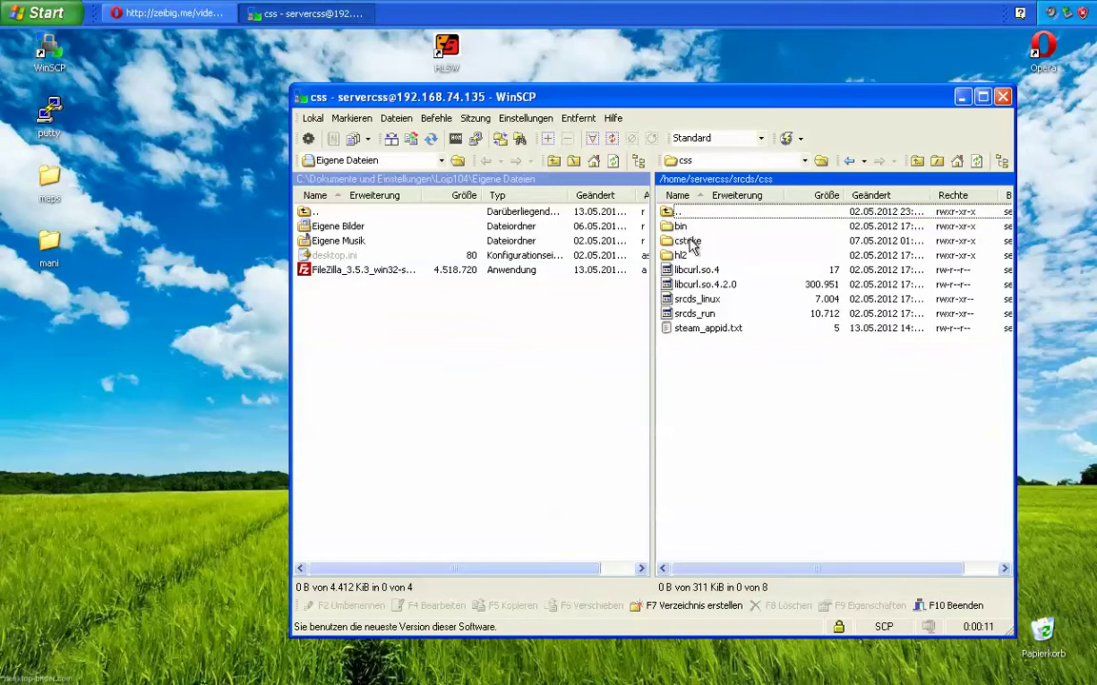
pyautogui.doubleClick(687, 242)
pyautogui.scroll(-3, 695, 255)
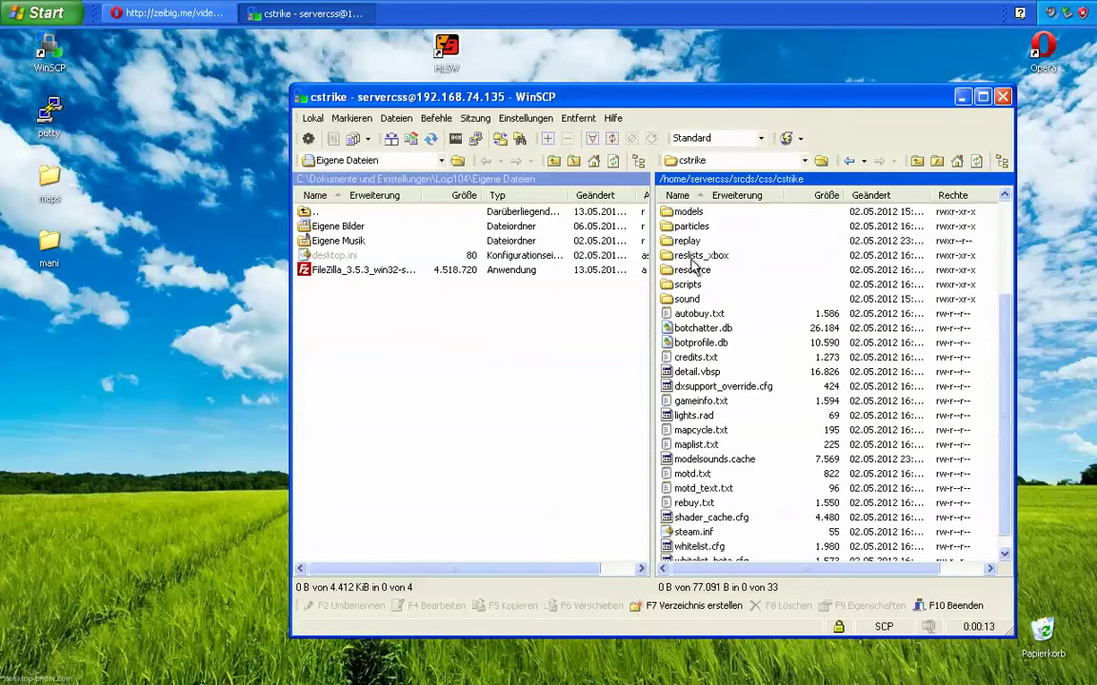
pyautogui.scroll(3, 719, 371)
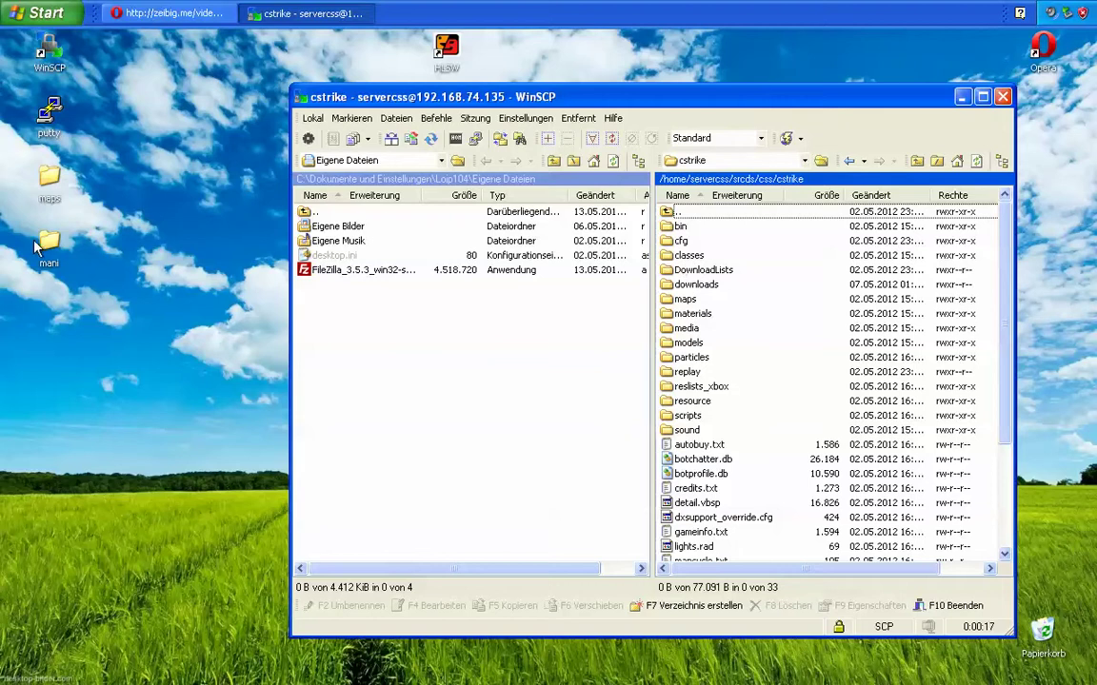
pyautogui.doubleClick(42, 246)
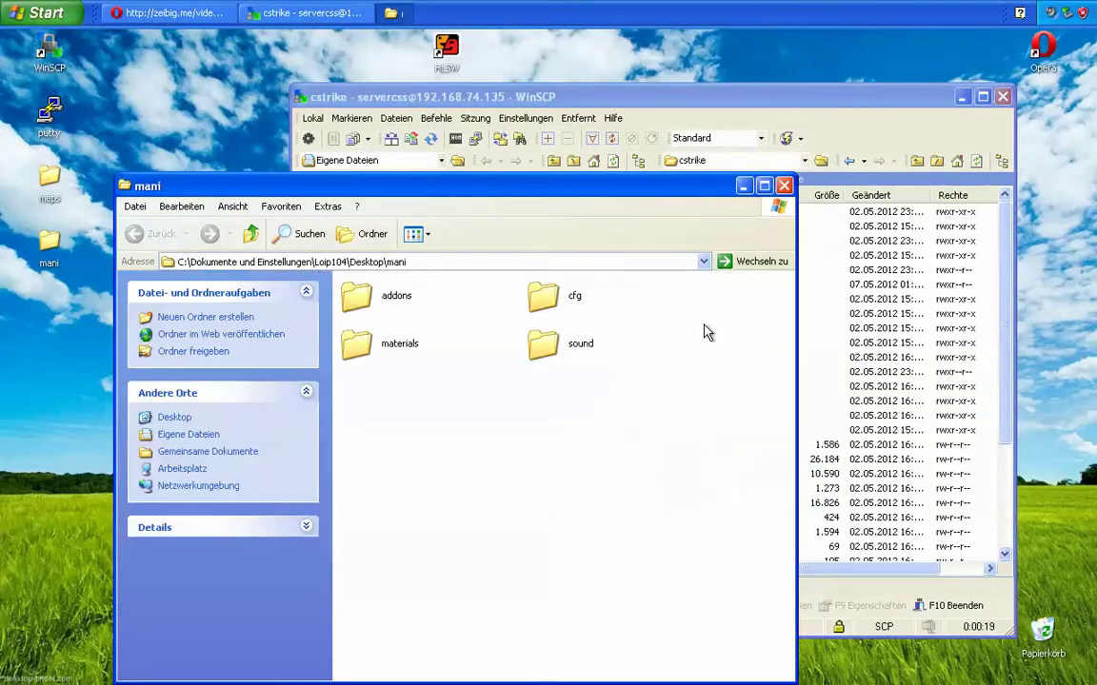
# Step: Upload mani's addons, cfg, materials and sound folders into cstrike, overwriting all existing ones
pyautogui.moveTo(796, 308); pyautogui.dragTo(416, 309)
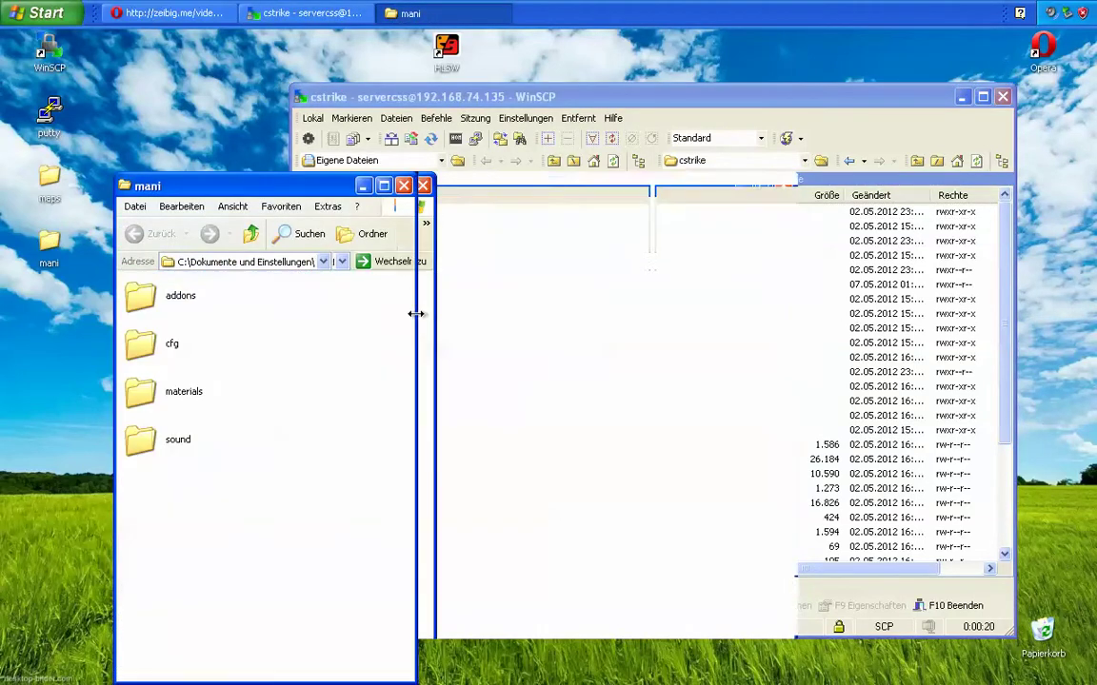
pyautogui.moveTo(249, 526); pyautogui.dragTo(776, 510)
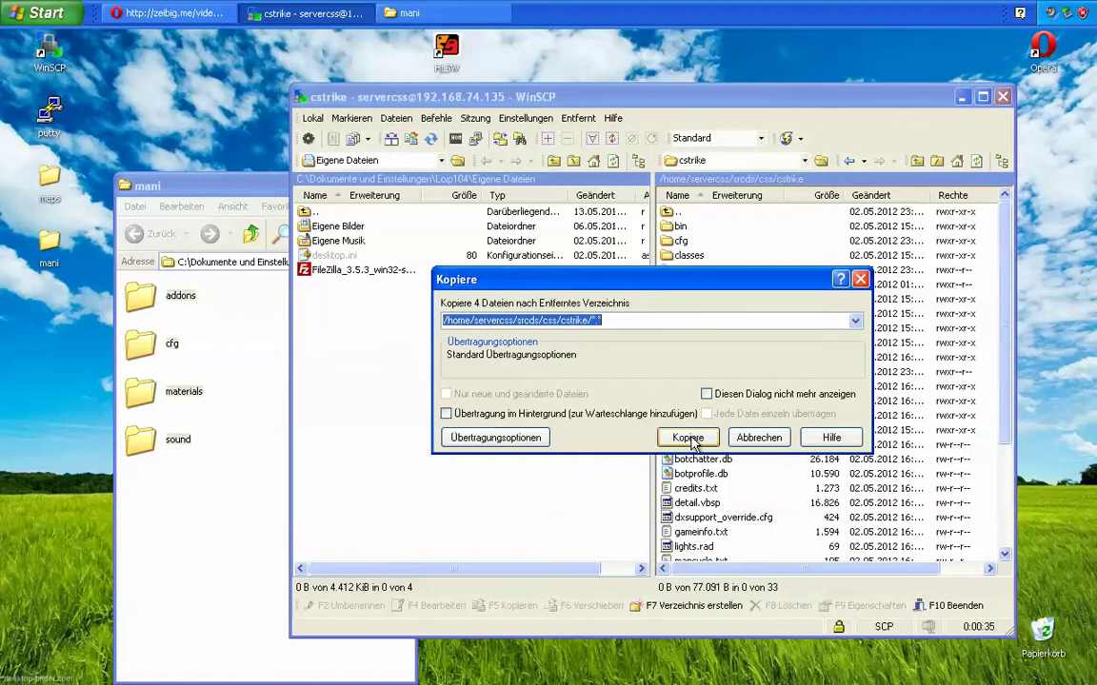
pyautogui.click(690, 439)
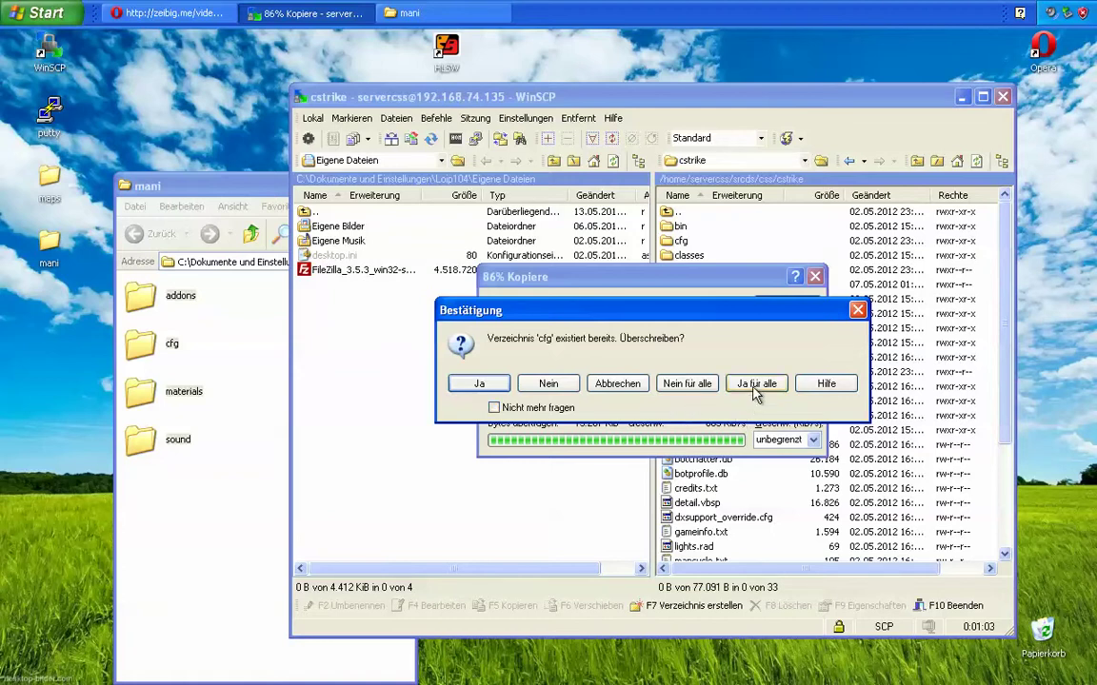
pyautogui.click(756, 386)
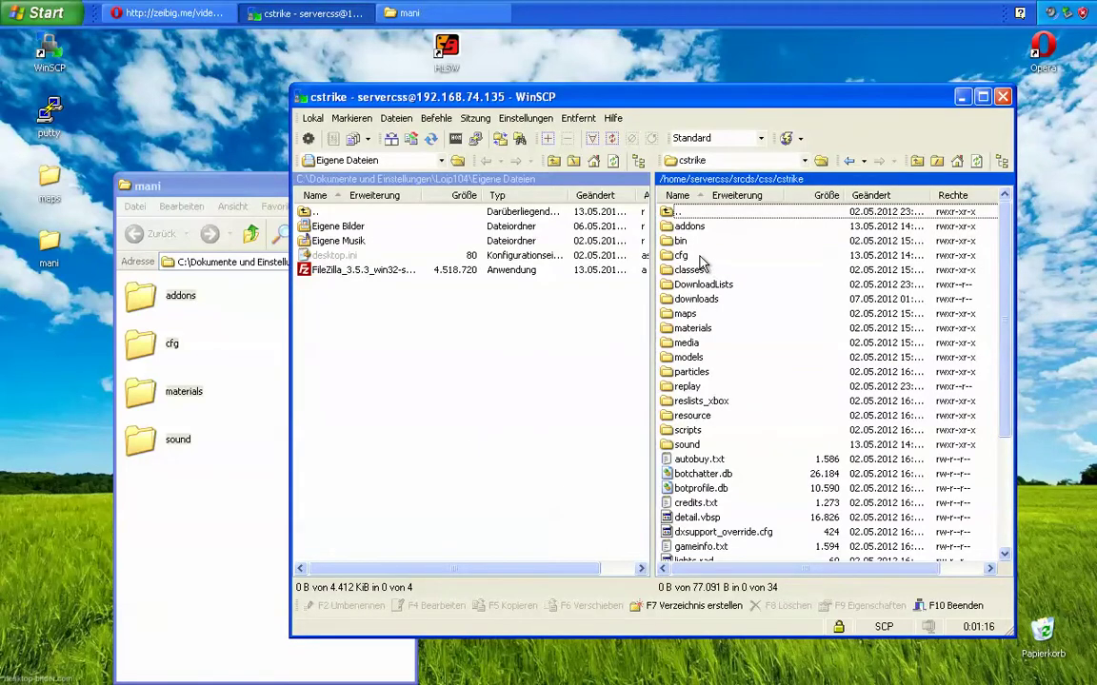
# Step: Check the uploaded cfg folder for the mani_admin_plugin files, then return to cstrike
pyautogui.doubleClick(682, 255)
pyautogui.click(709, 272)
pyautogui.moveTo(709, 271); pyautogui.dragTo(716, 255)
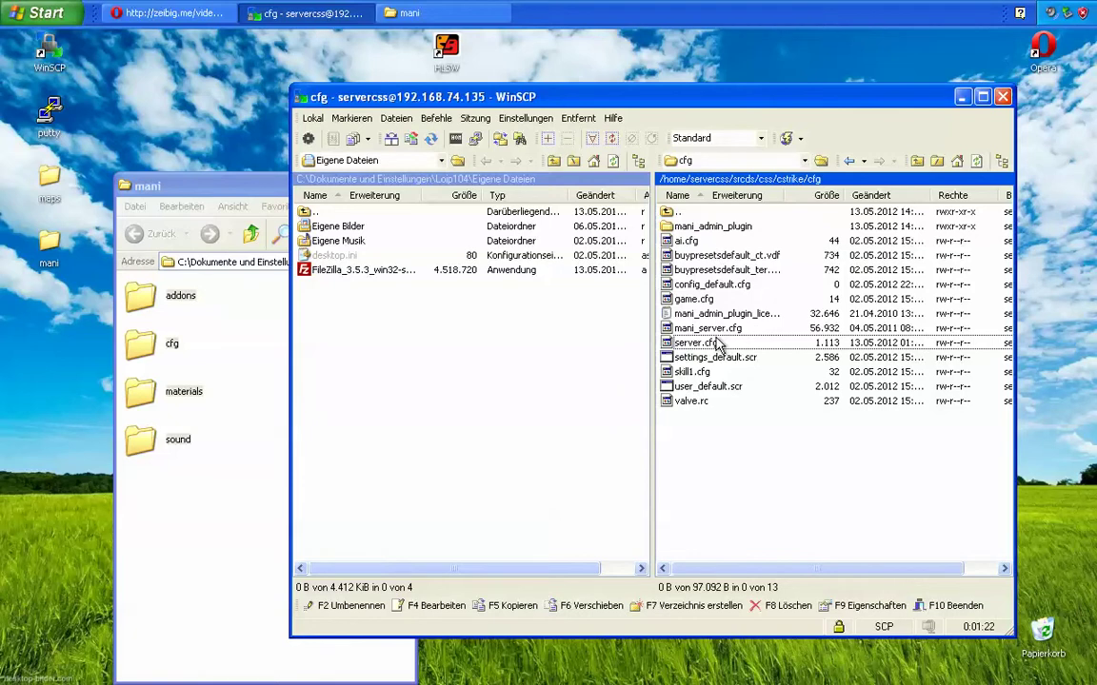
pyautogui.press('BackSpace')
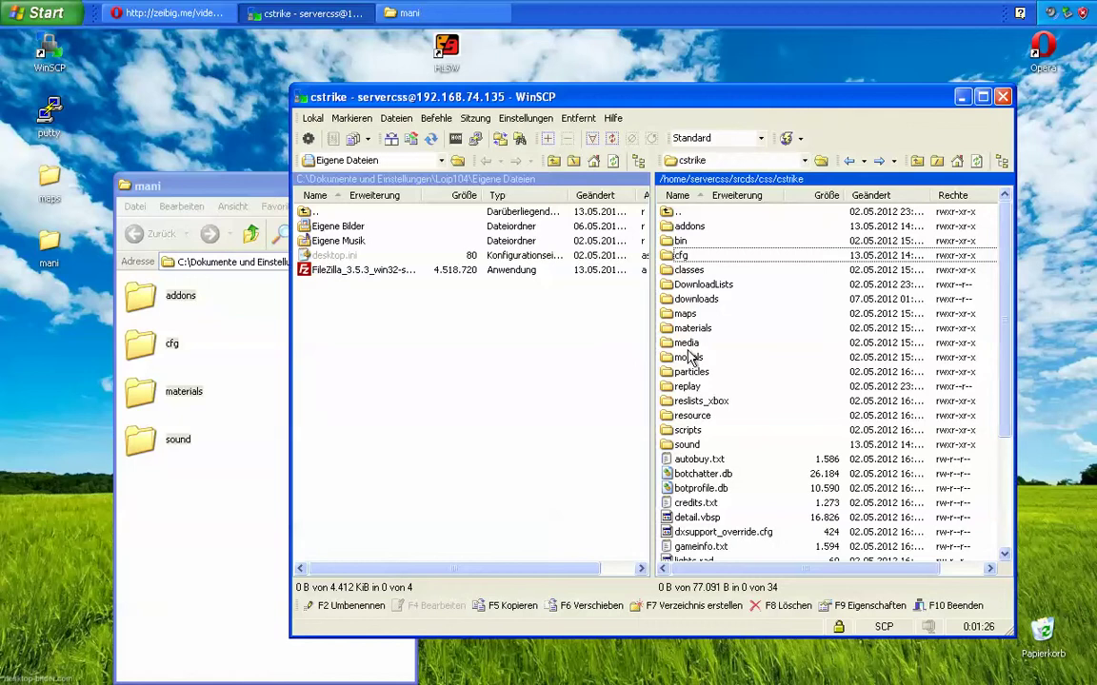
pyautogui.scroll(-4, 679, 388)
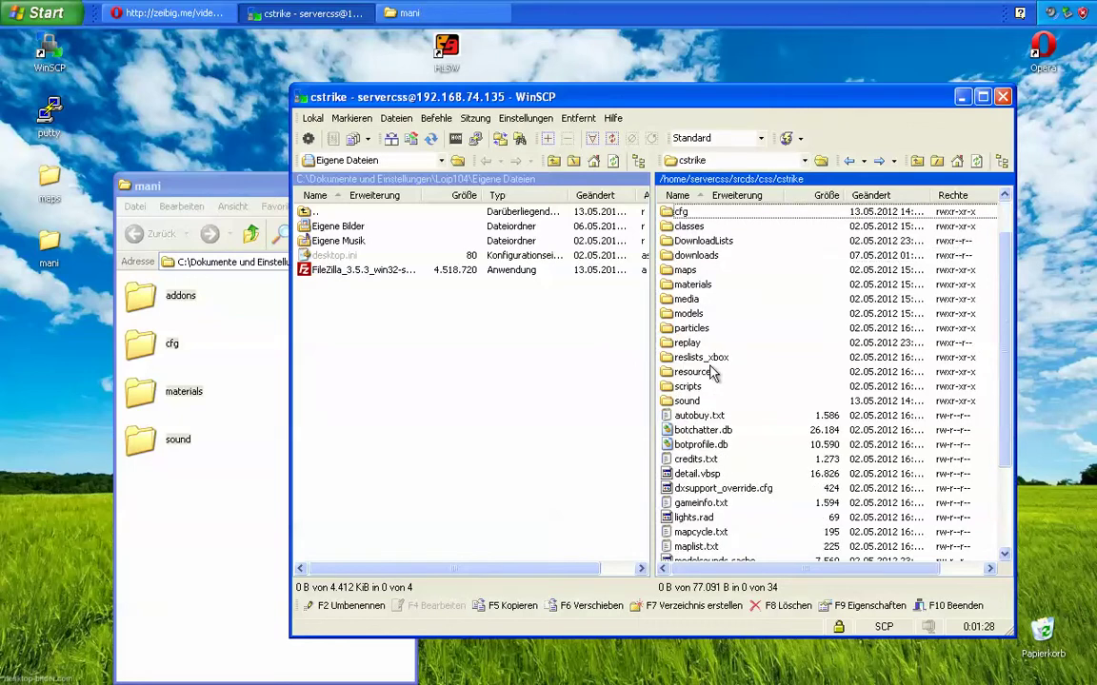
pyautogui.scroll(4, 712, 374)
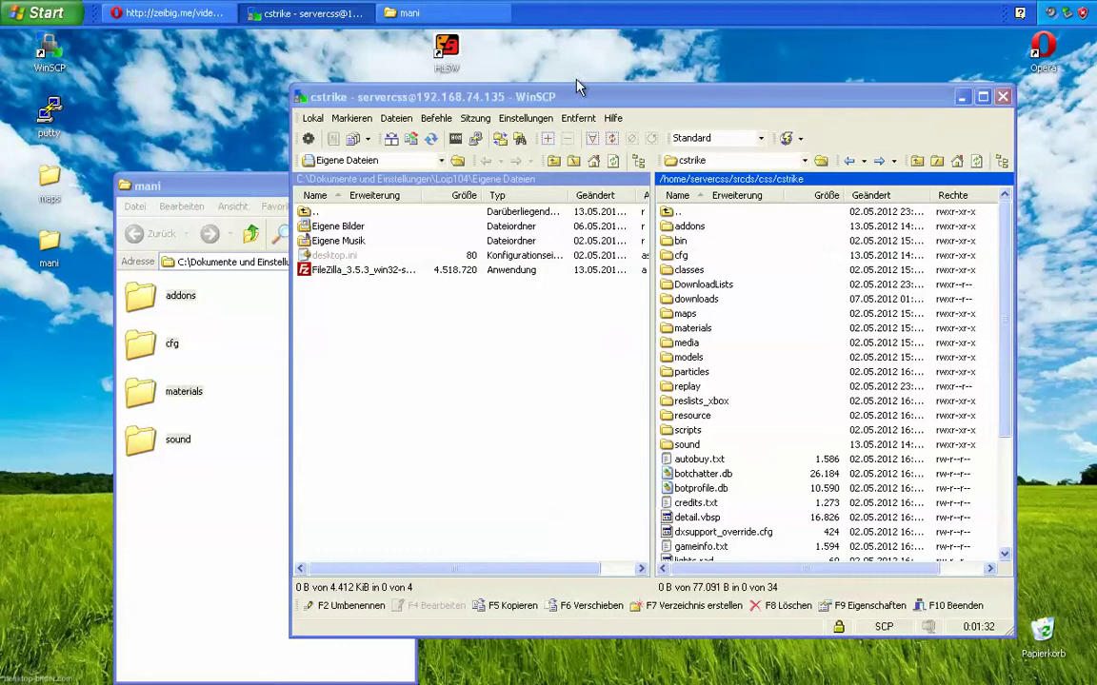
# Step: Minimize WinSCP and the mani folder window, and launch PuTTY
pyautogui.click(963, 97)
pyautogui.hotkey('ctrl', 'a')
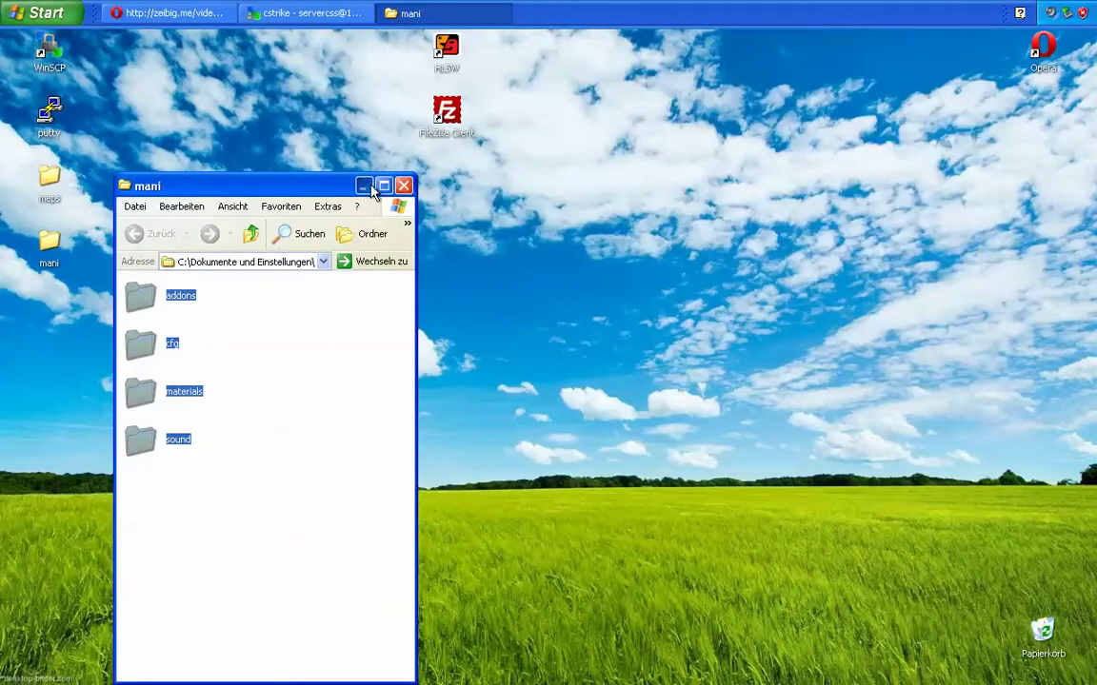
pyautogui.click(363, 186)
pyautogui.doubleClick(47, 116)
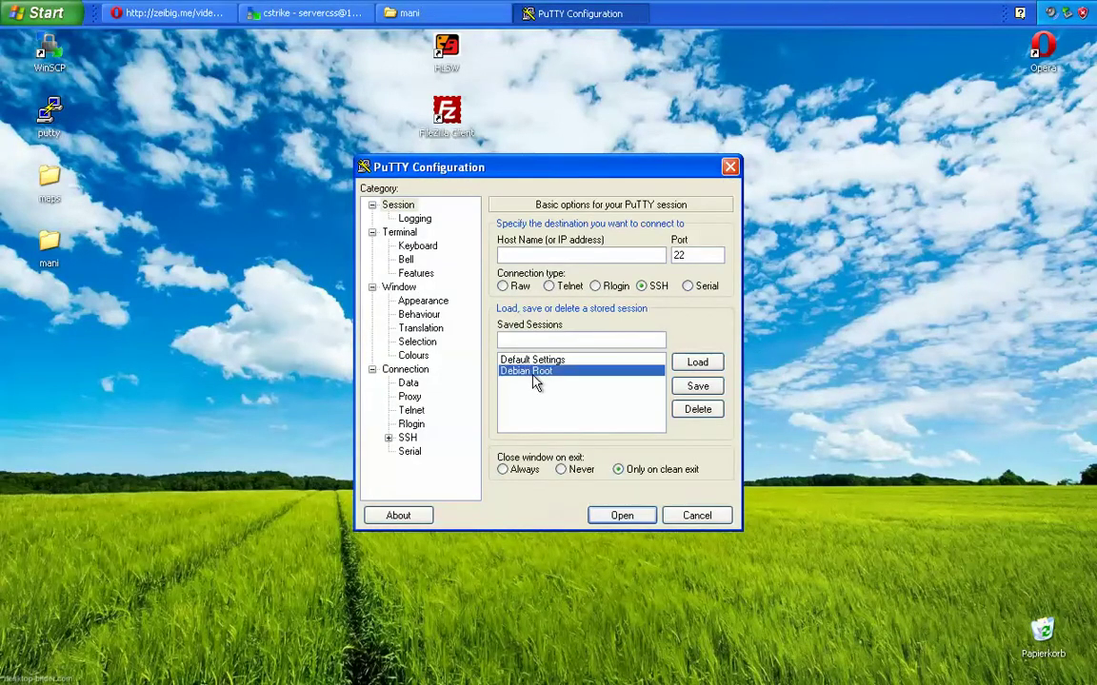
# Step: Open the Debian Root session to 192.168.74.135, log in with the account name and password, and begin typing screen
pyautogui.doubleClick(533, 373)
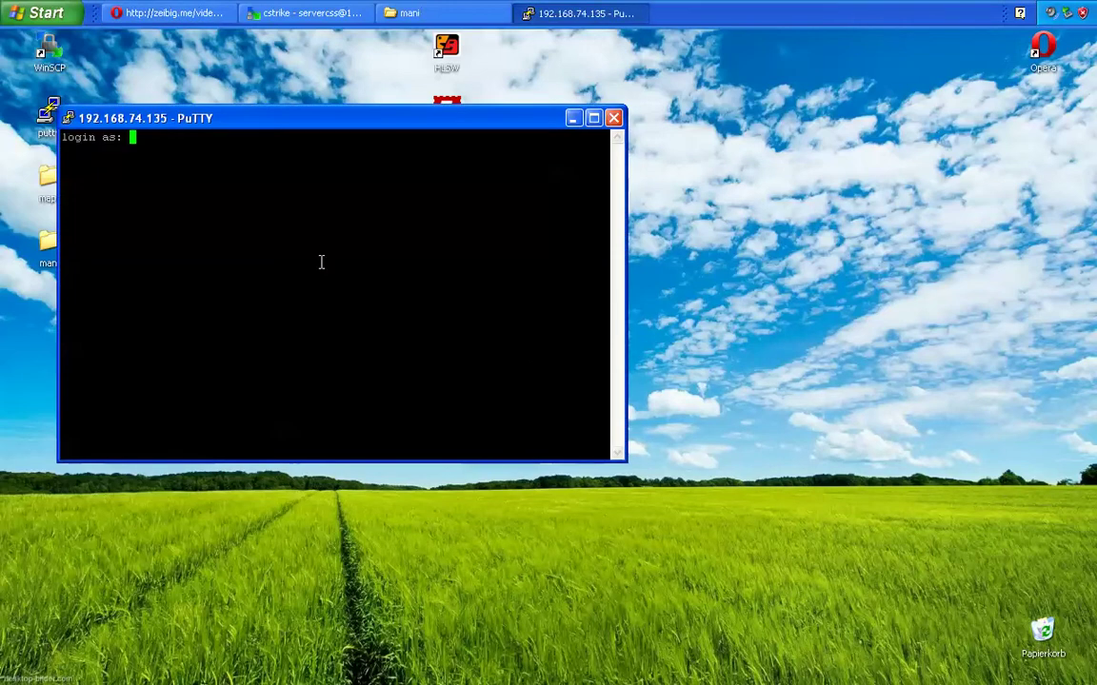
pyautogui.write('servercss')
pyautogui.press('Return')
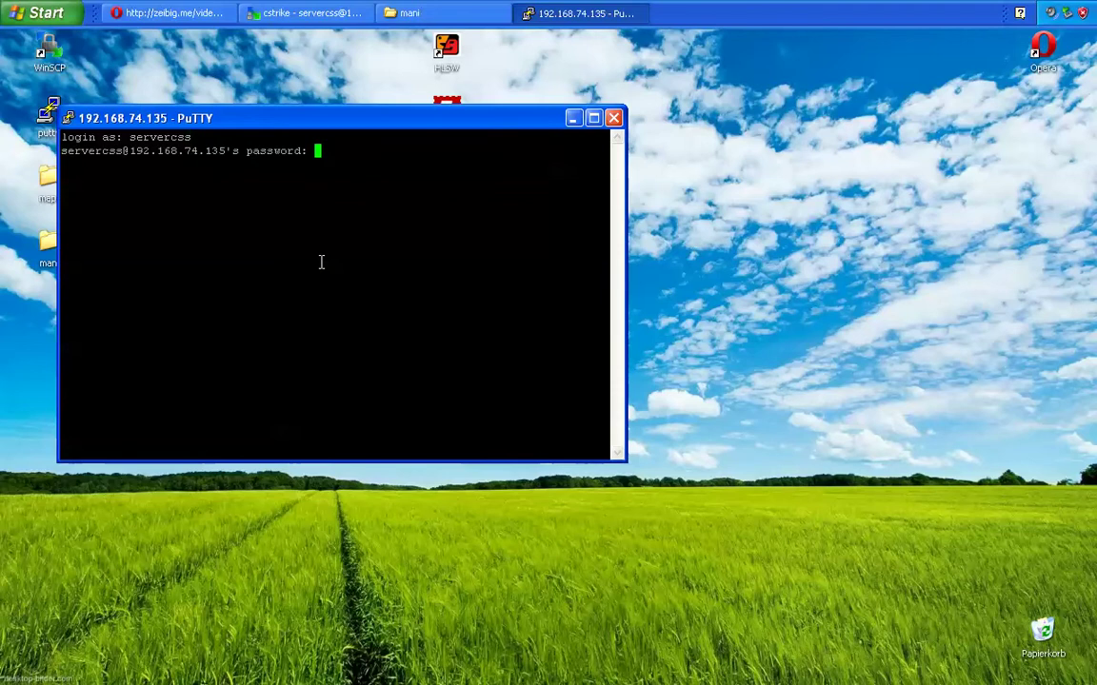
pyautogui.press('Return')
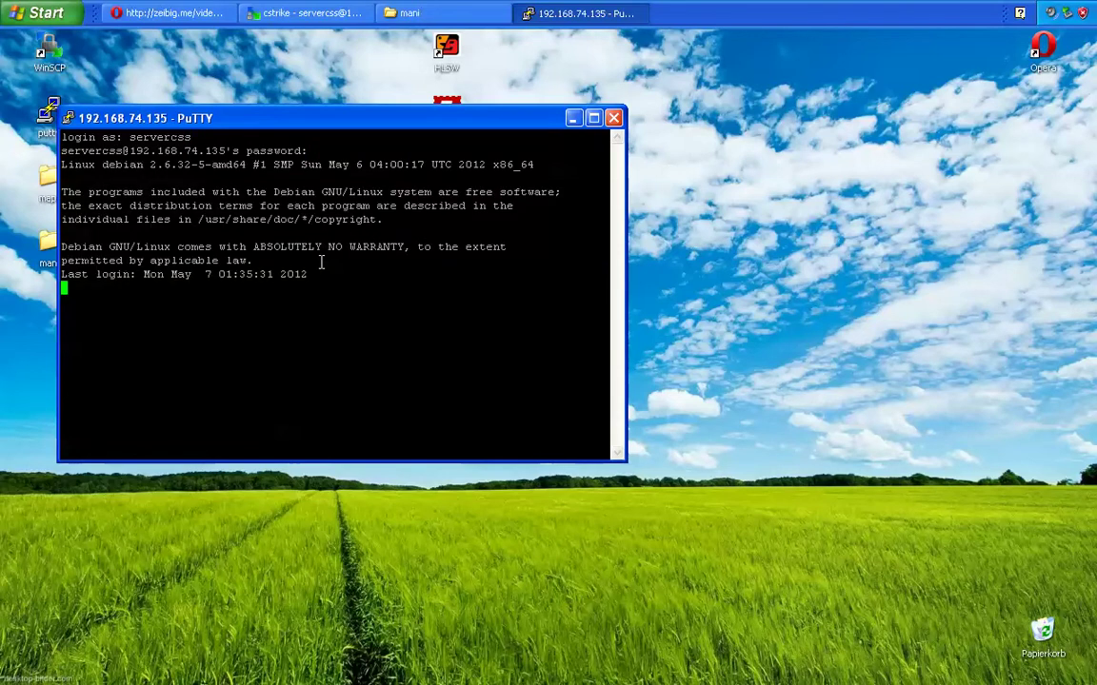
pyautogui.write('screen -r')
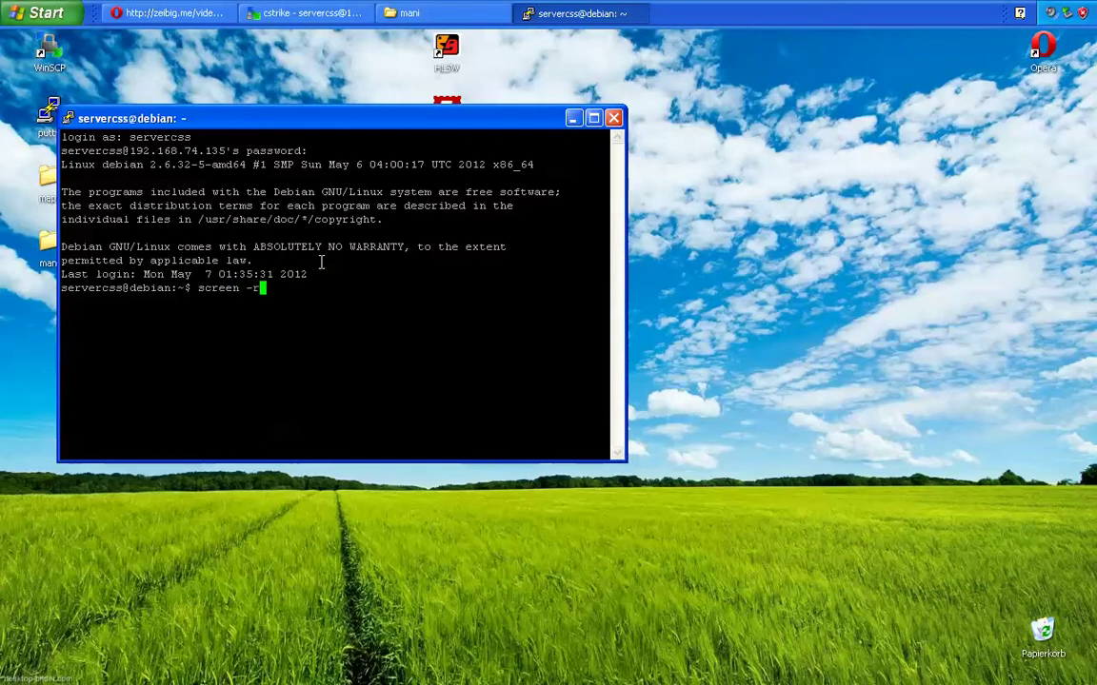
# Step: Reattach to the game-server console, restart it with _restart, and launch HLSW
pyautogui.press('Return')
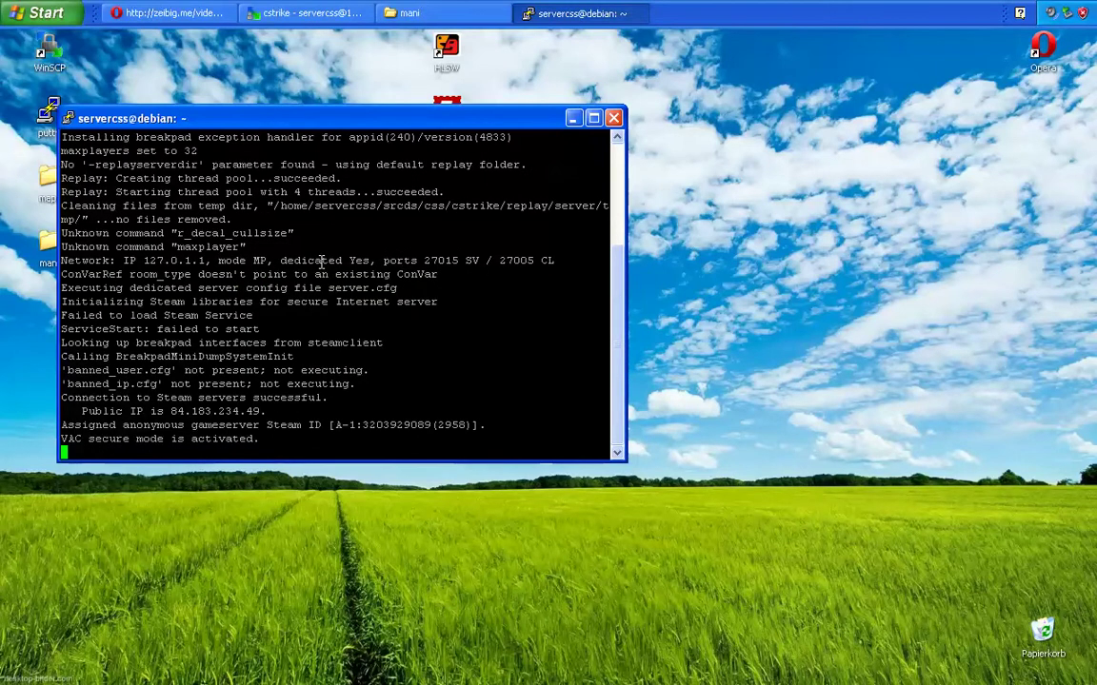
pyautogui.write('restart')
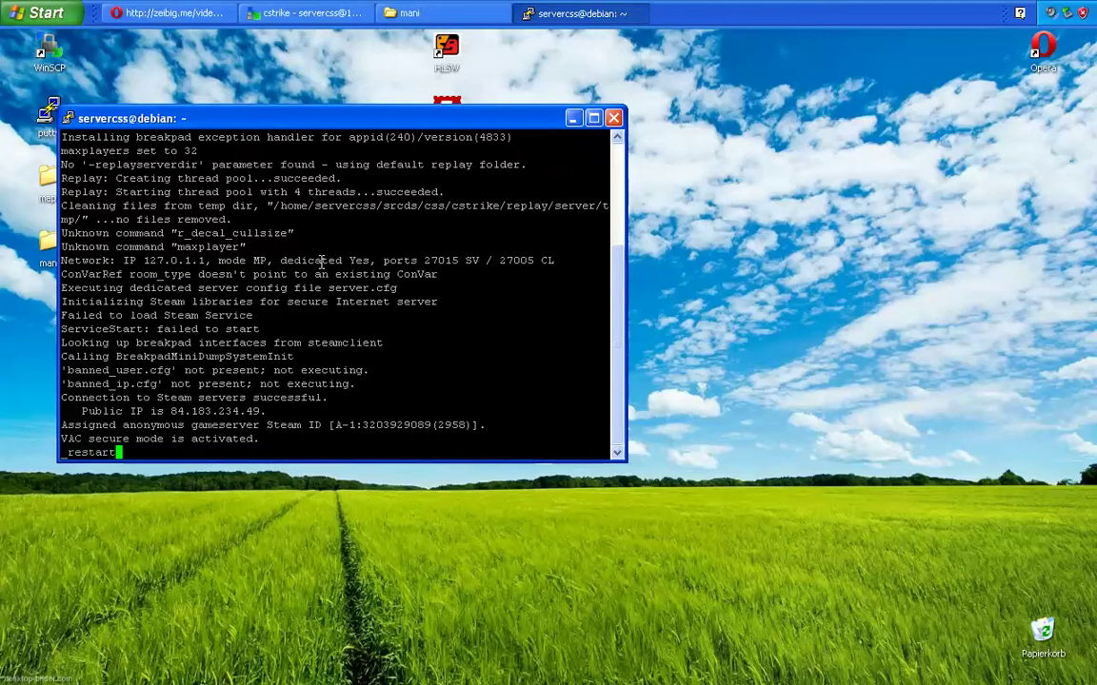
pyautogui.press('Return')
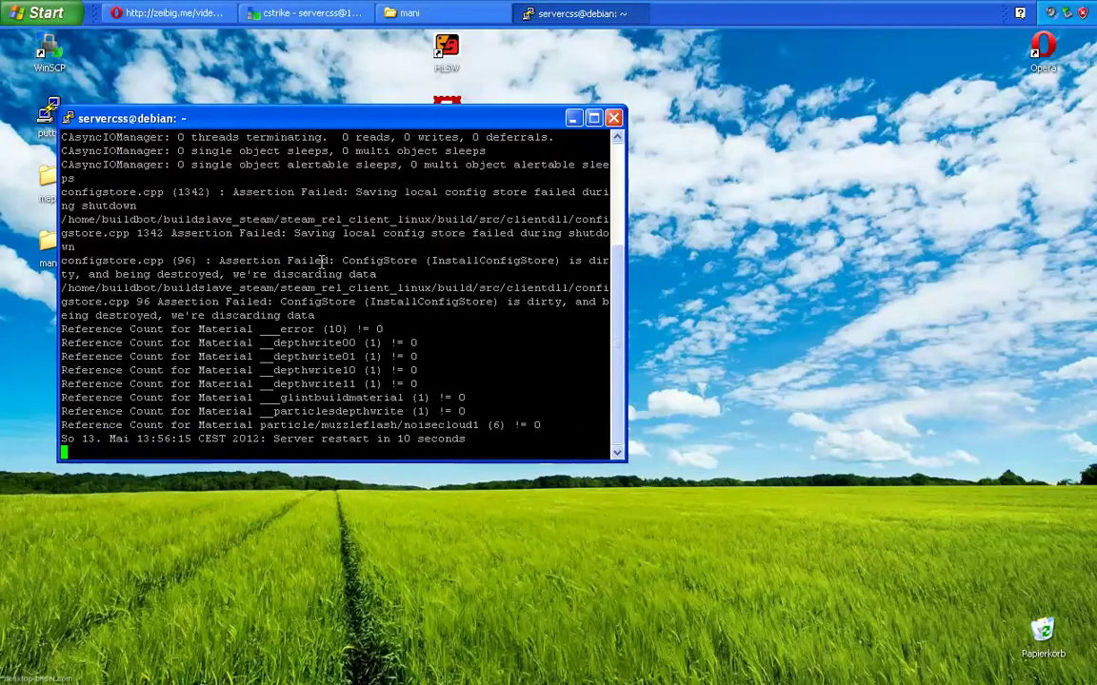
pyautogui.doubleClick(449, 46)
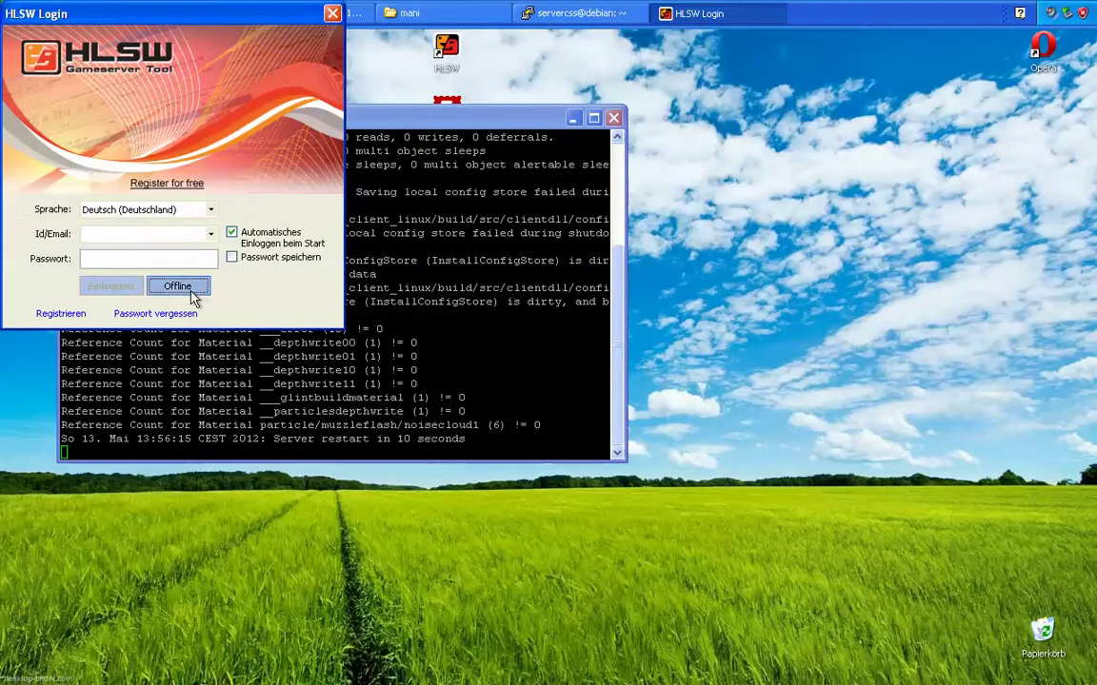
# Step: Use HLSW offline and confirm the Zeibig.me server lists Mani Admin Plugin v1.2.22.9 under Erweiterungen
pyautogui.click(191, 294)
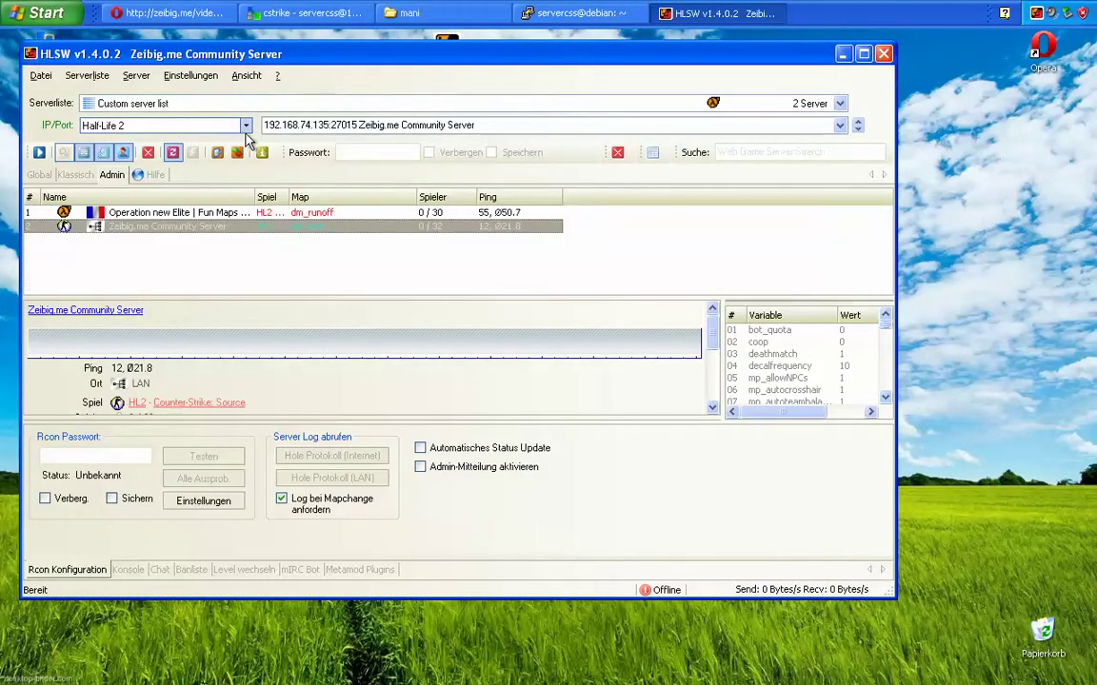
pyautogui.moveTo(302, 57); pyautogui.dragTo(536, 82)
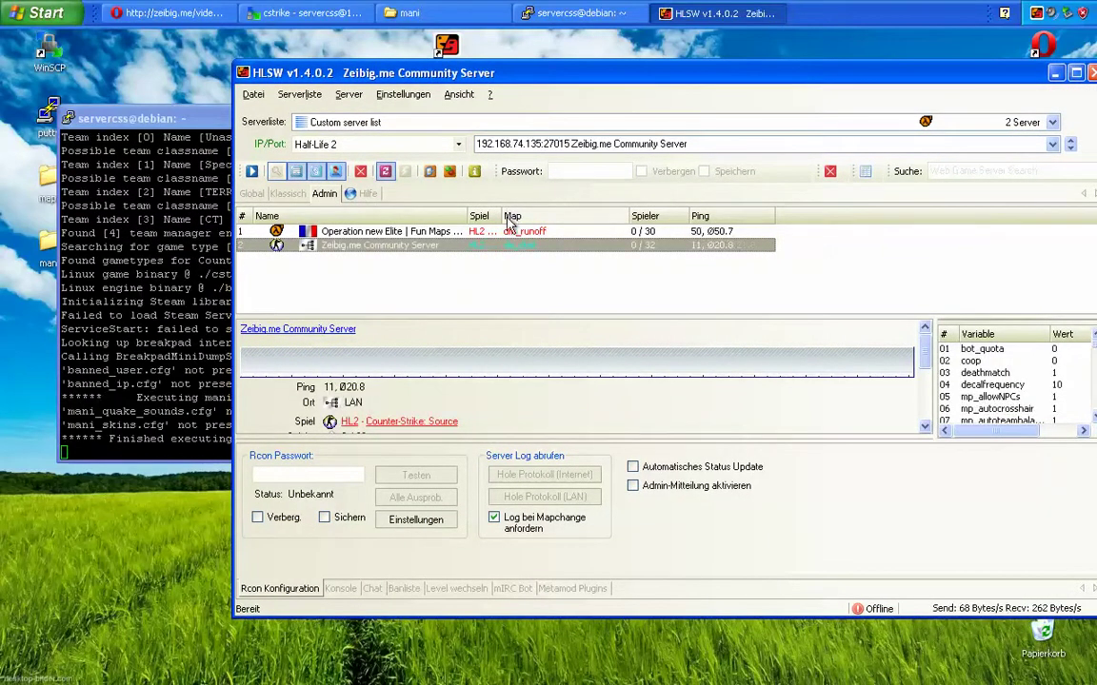
pyautogui.moveTo(924, 347); pyautogui.dragTo(938, 418)
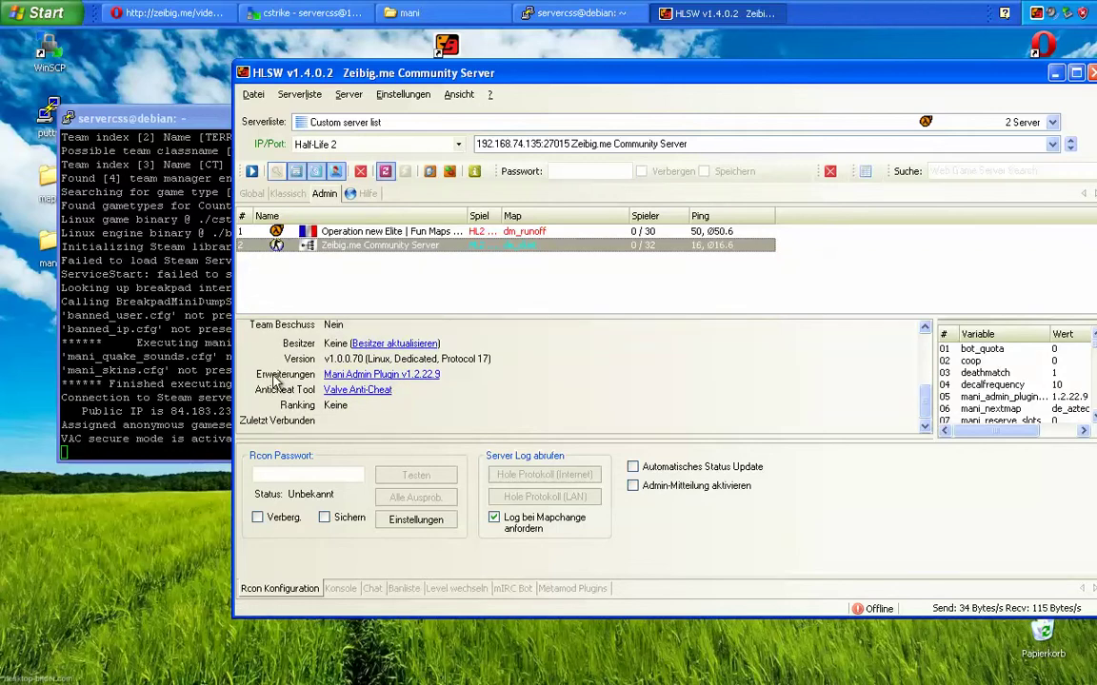
pyautogui.moveTo(454, 377); pyautogui.dragTo(306, 381)
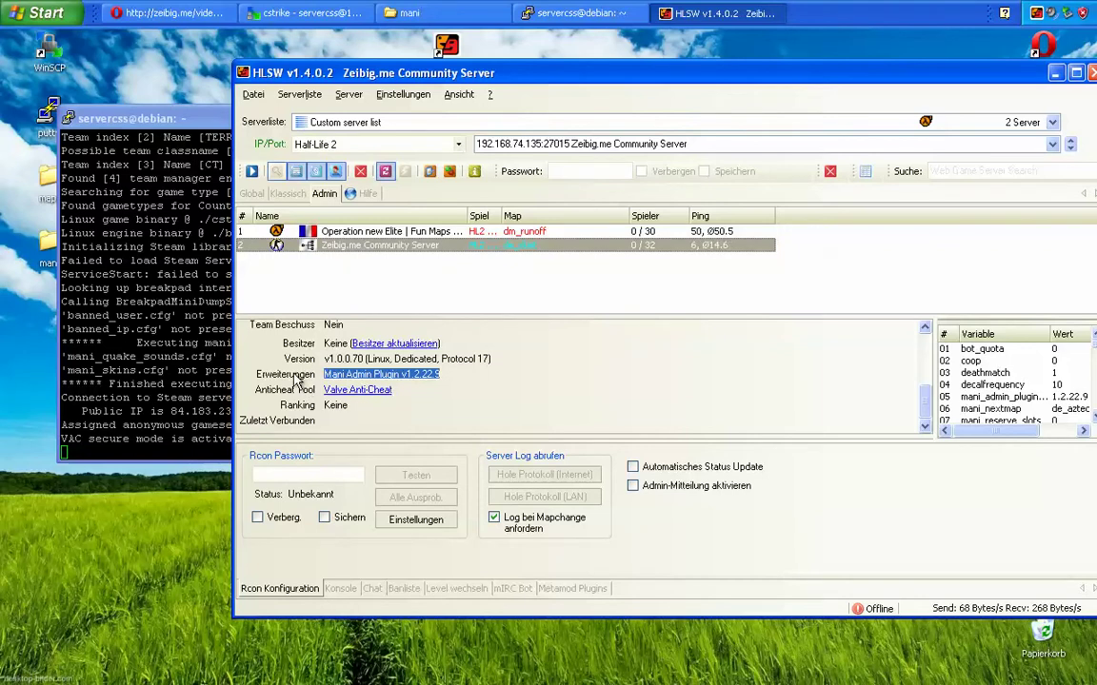
pyautogui.click(303, 382)
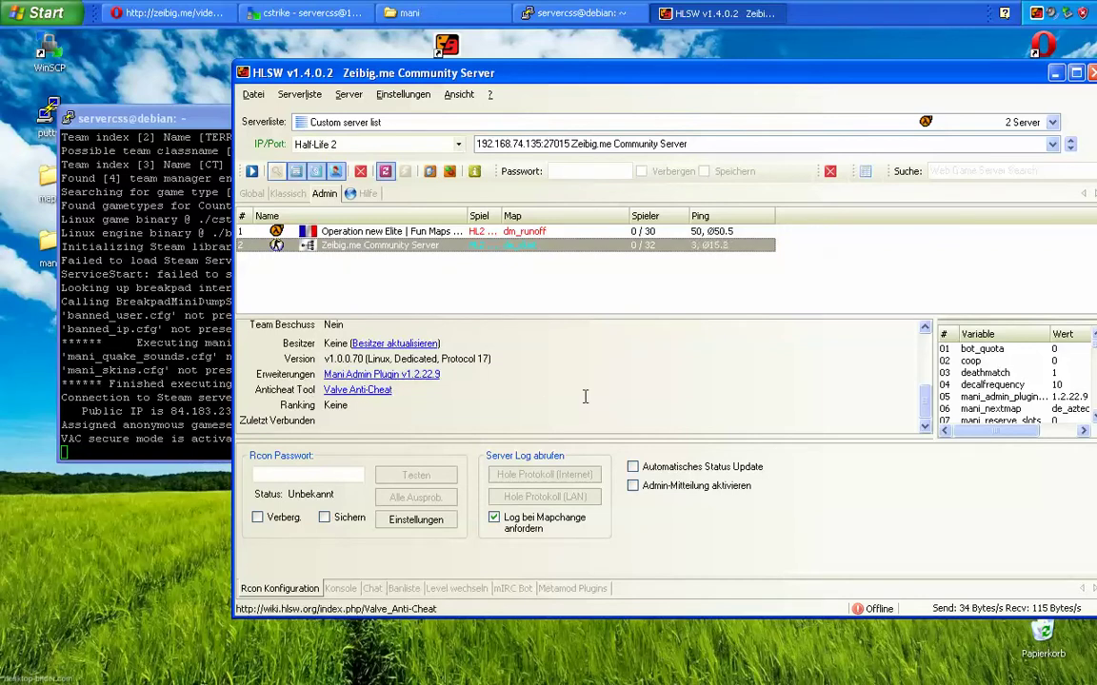
pyautogui.moveTo(924, 411); pyautogui.dragTo(928, 342)
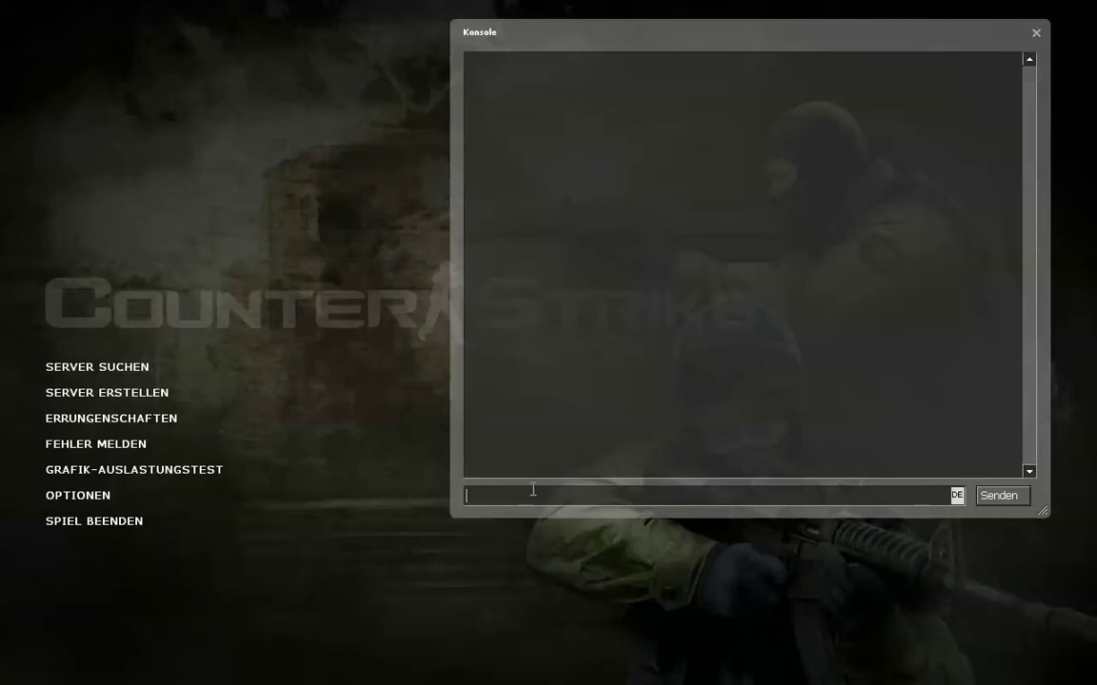
# Step: Connect to 192.168.74.135, join the terrorists with class 3 on de_dust, and reopen the console
pyautogui.write('connect 192.168.74.135')
pyautogui.press('Return')
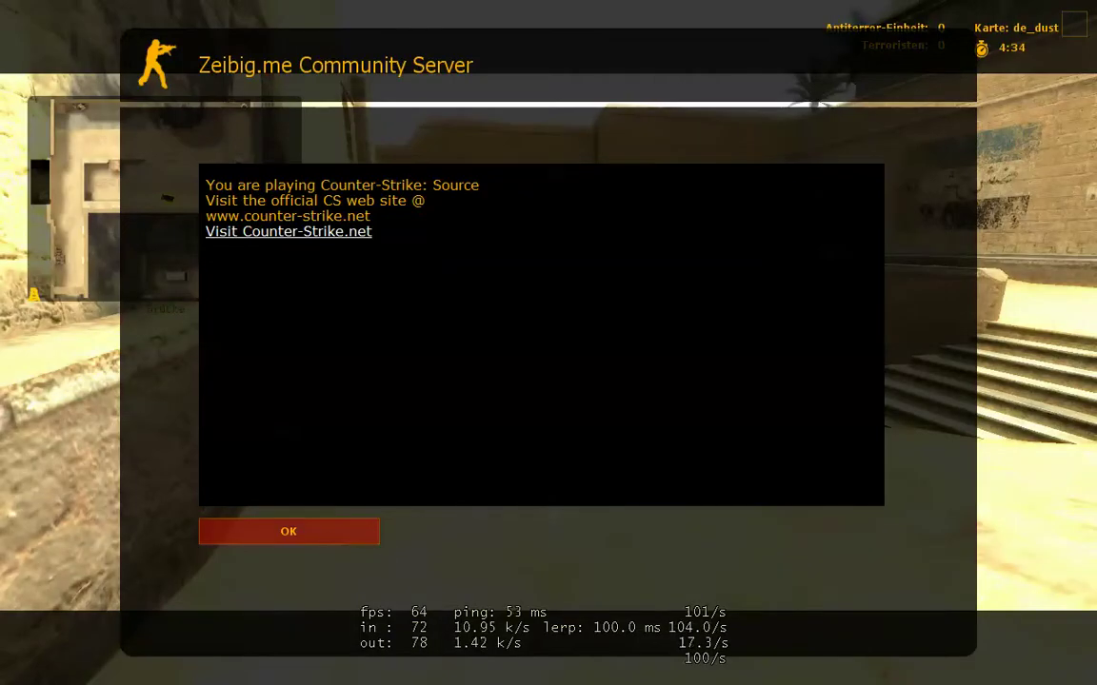
pyautogui.click(287, 528)
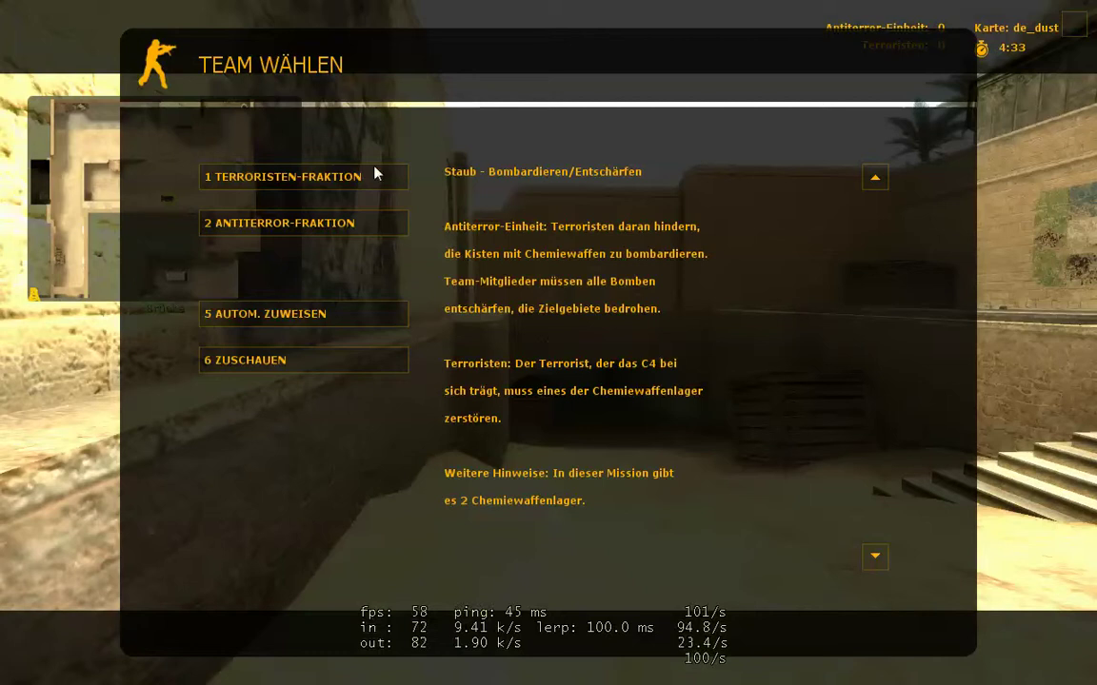
pyautogui.click(286, 176)
pyautogui.press('3')
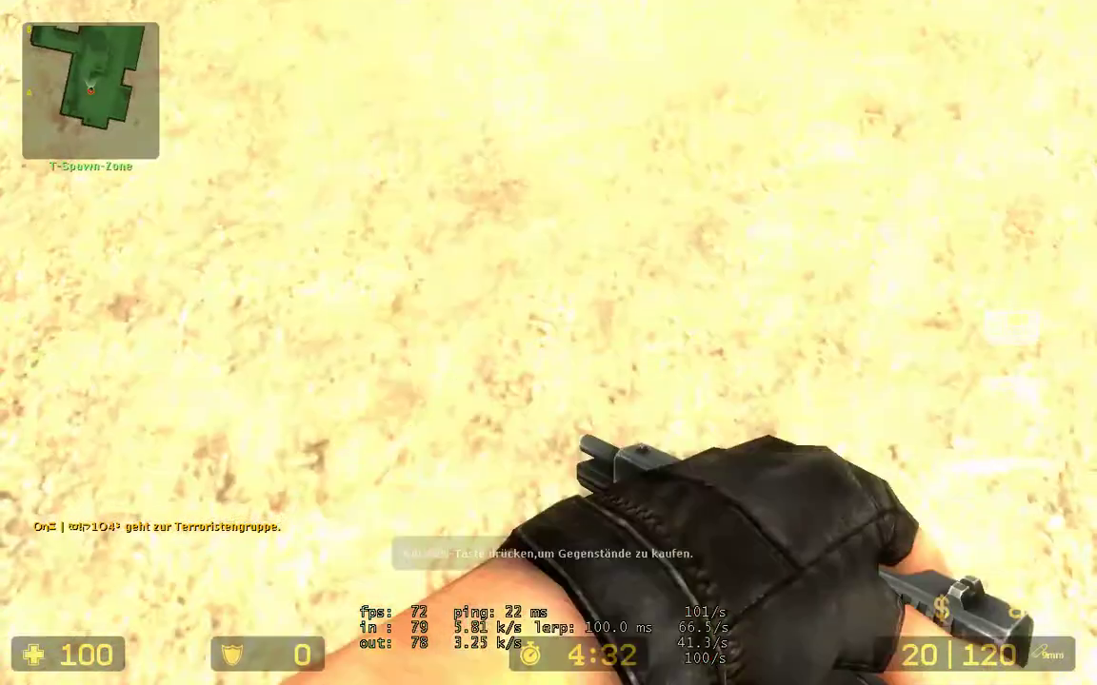
pyautogui.press('w')
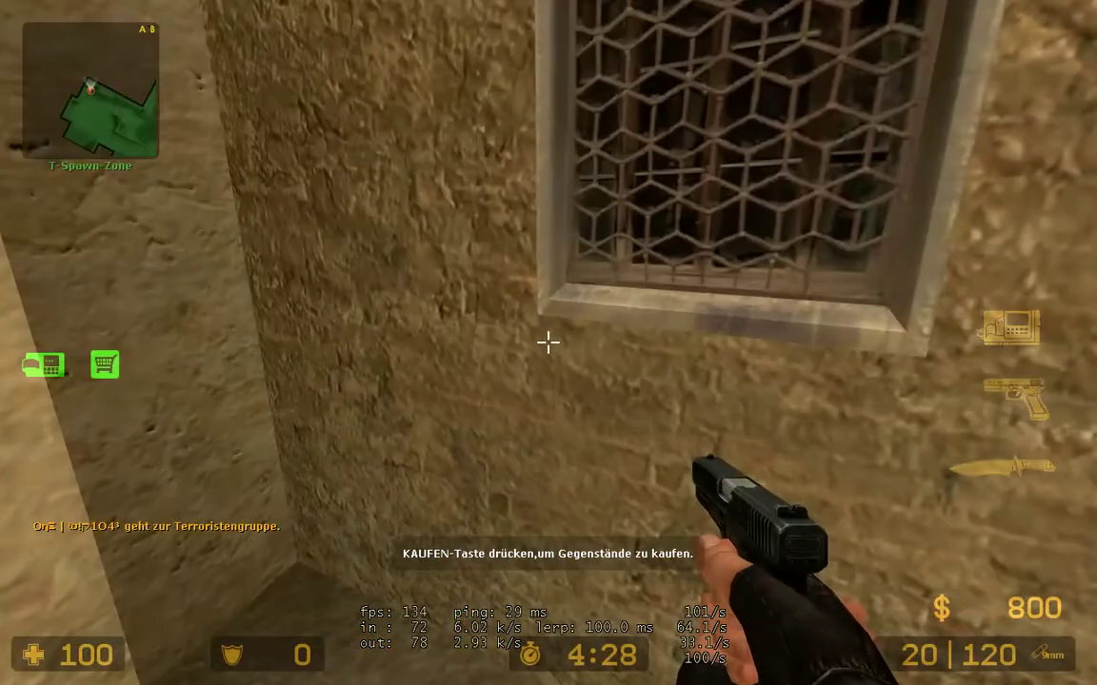
pyautogui.press('`')
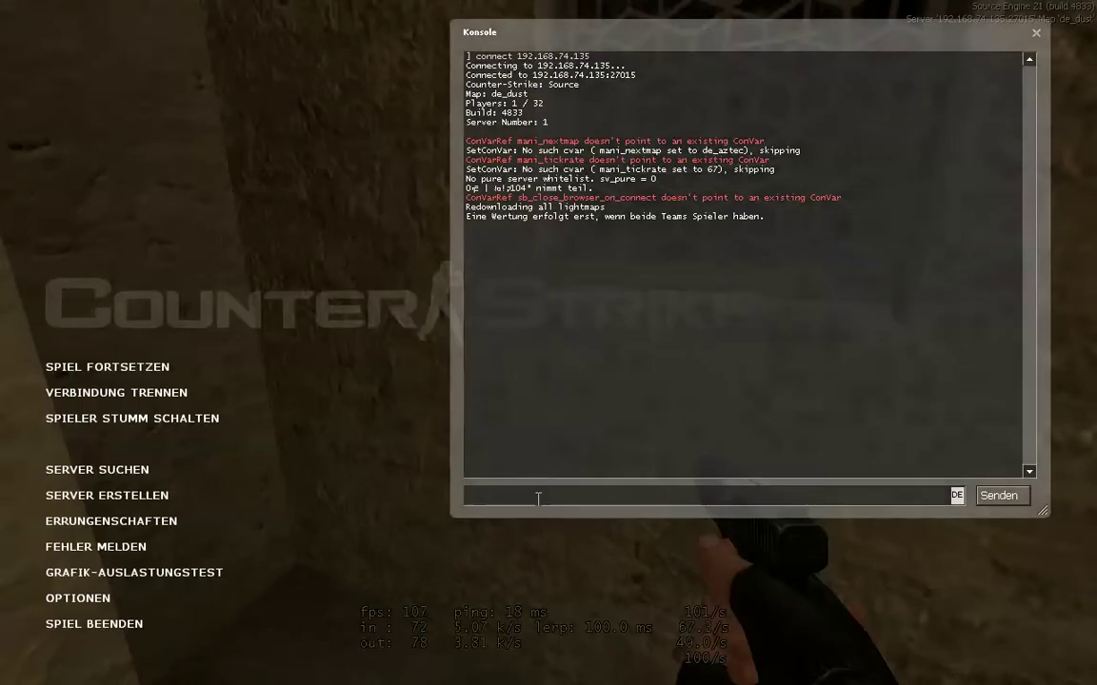
# Step: Run admin and blind the only listed player at blindness level 3 through the Mani menu
pyautogui.write('admin')
pyautogui.press('Return')
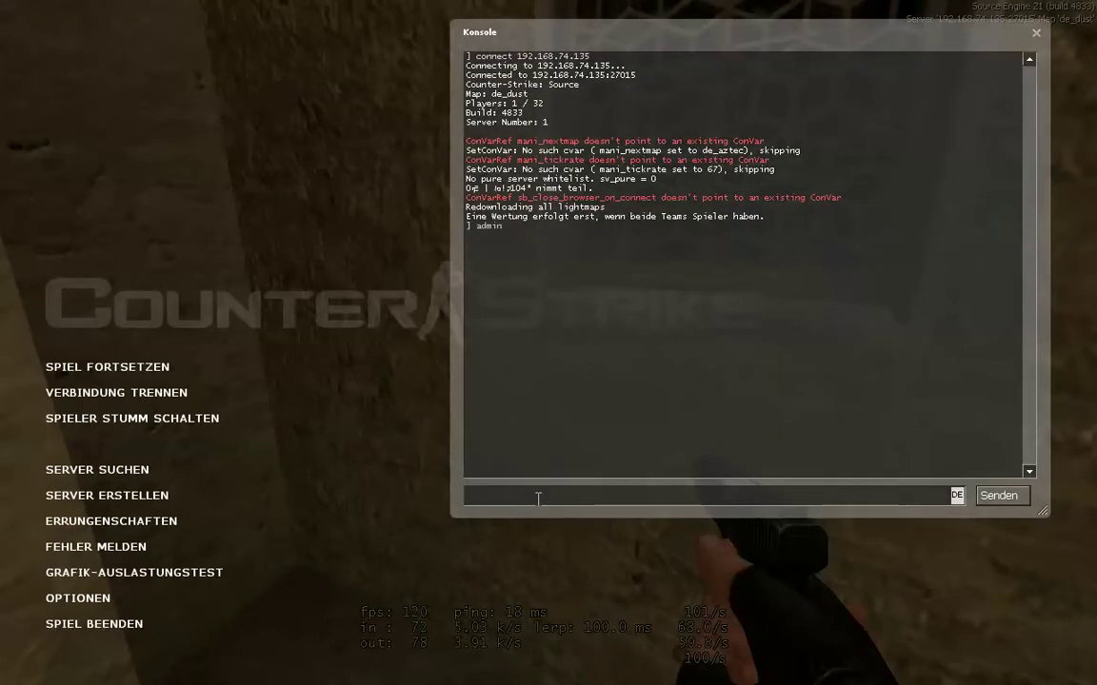
pyautogui.press('`')
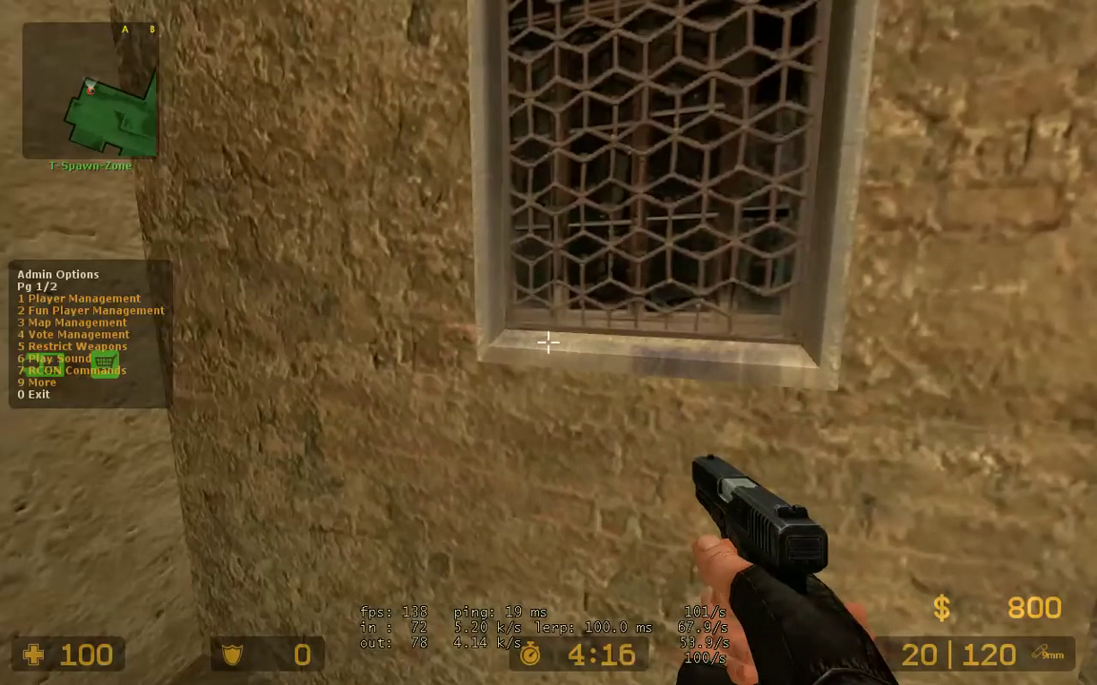
pyautogui.press('2')
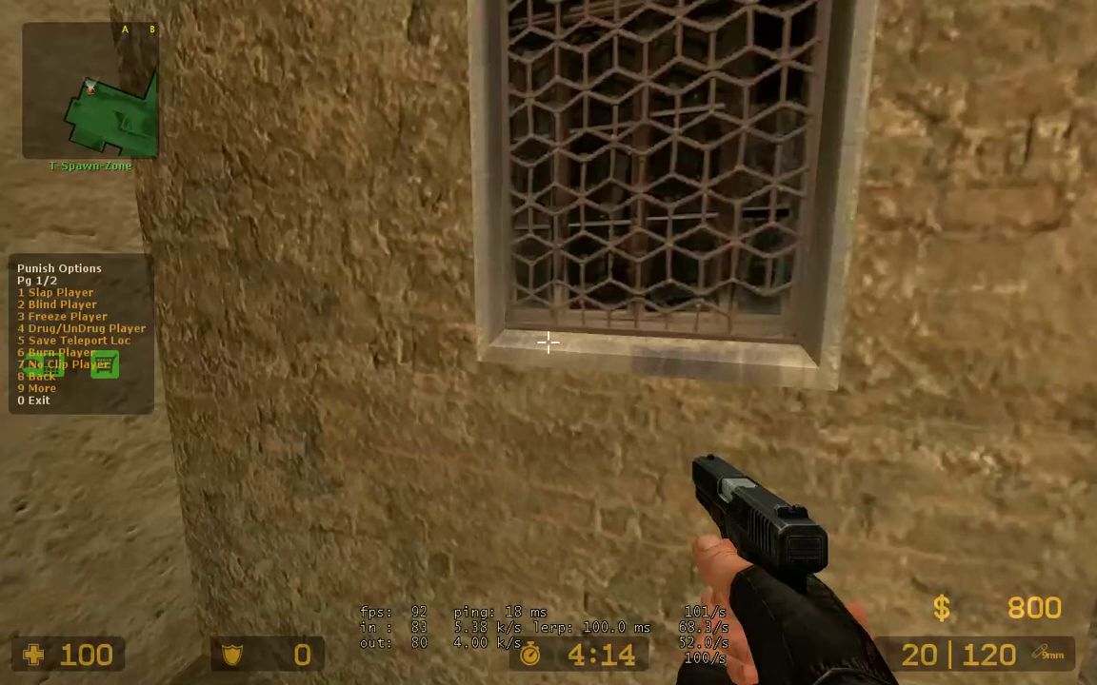
pyautogui.press('2')
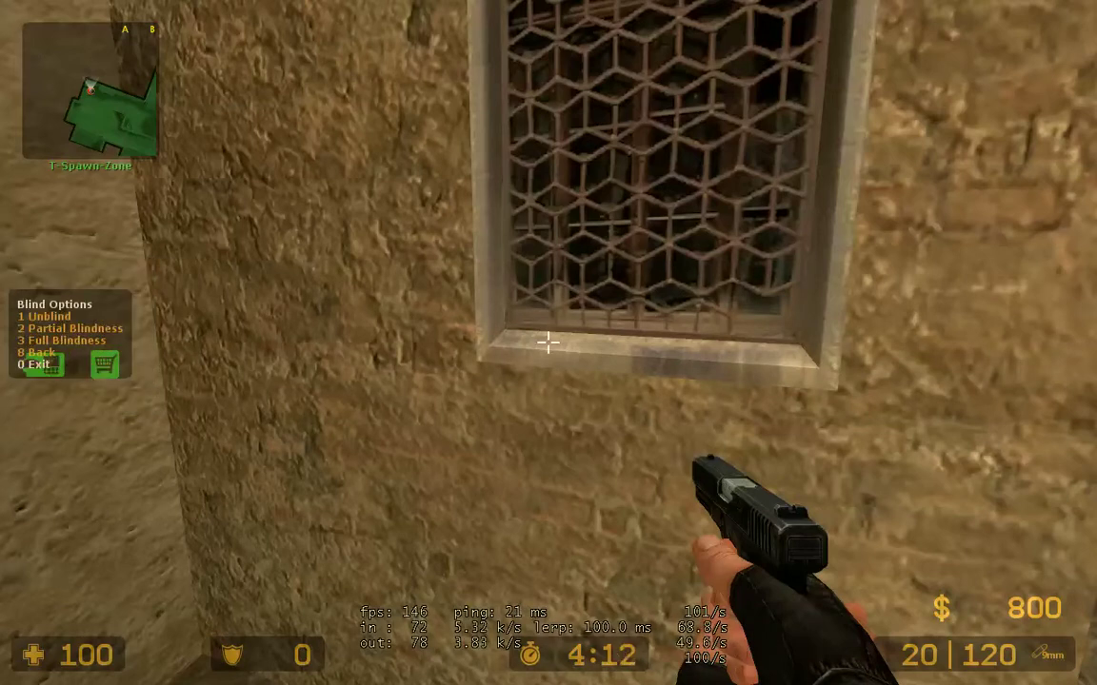
pyautogui.press('3')
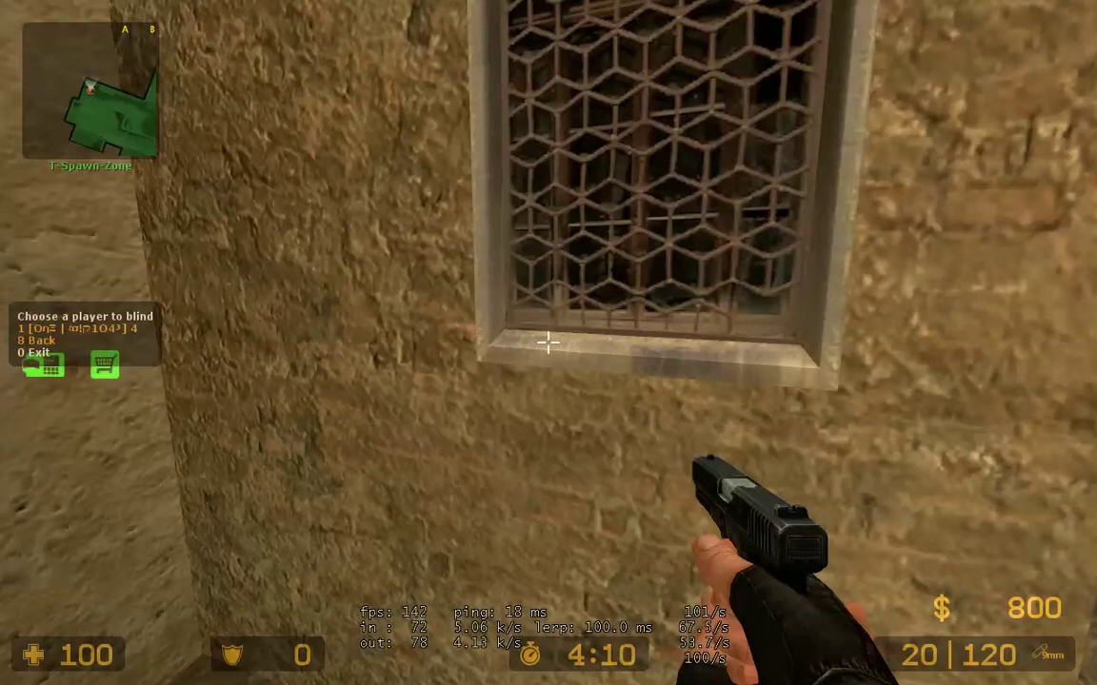
pyautogui.press('1')
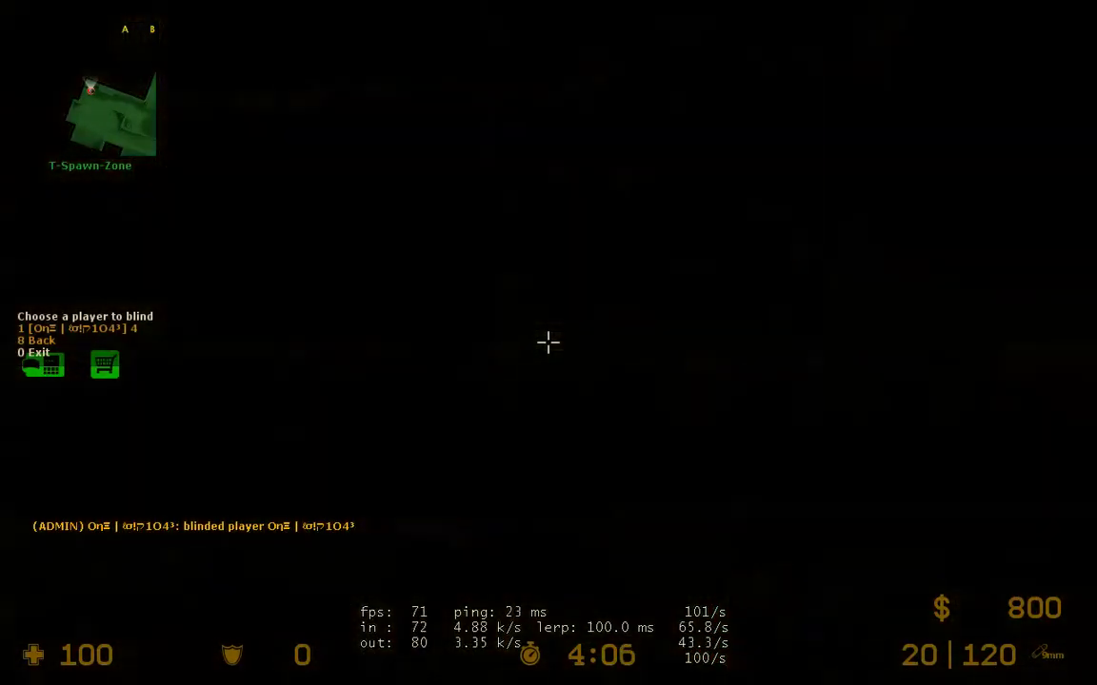
# Step: Blind the player again at blindness level 3 from the Mani blind menu
pyautogui.press('8')
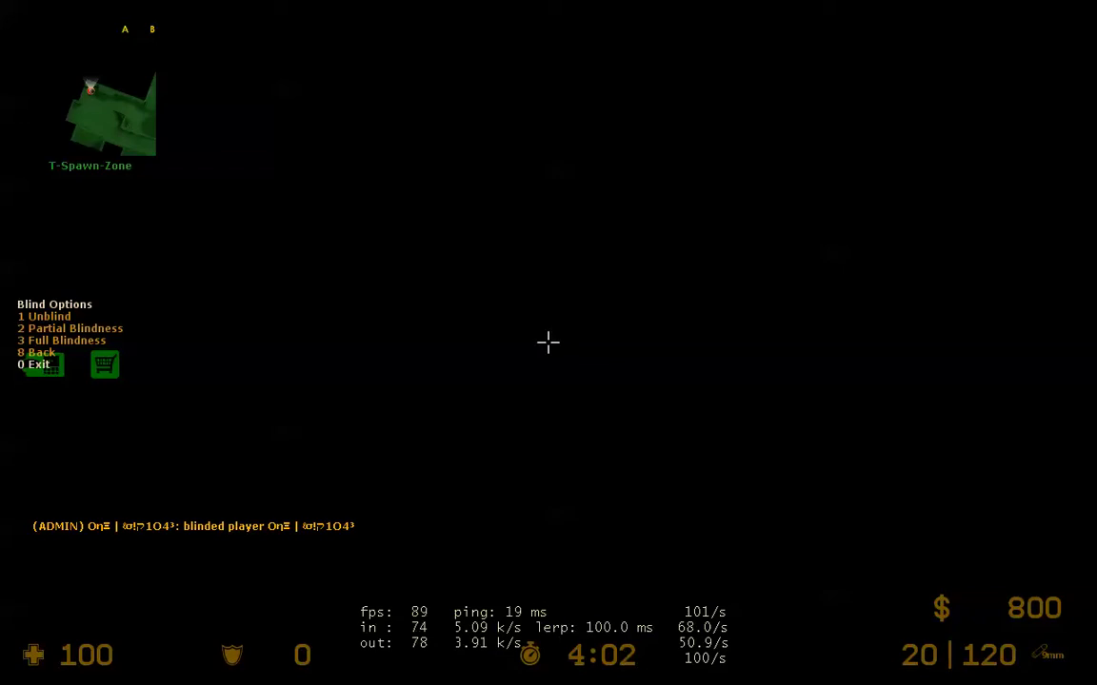
pyautogui.press('3')
pyautogui.press('1')
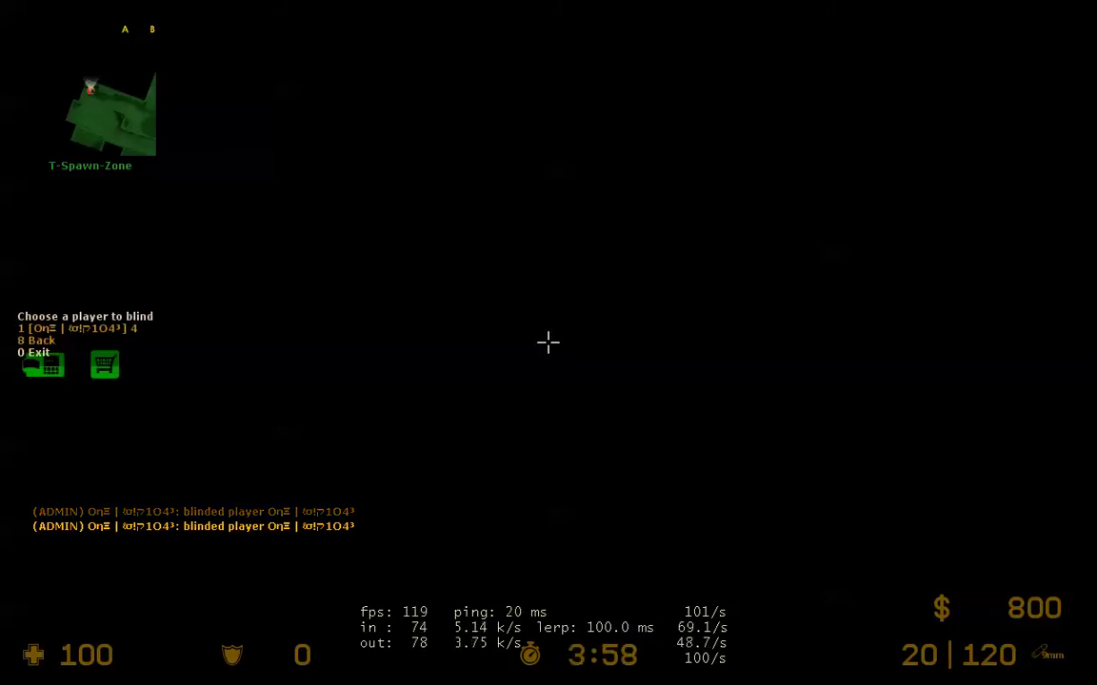
pyautogui.press('1')
pyautogui.press('3')
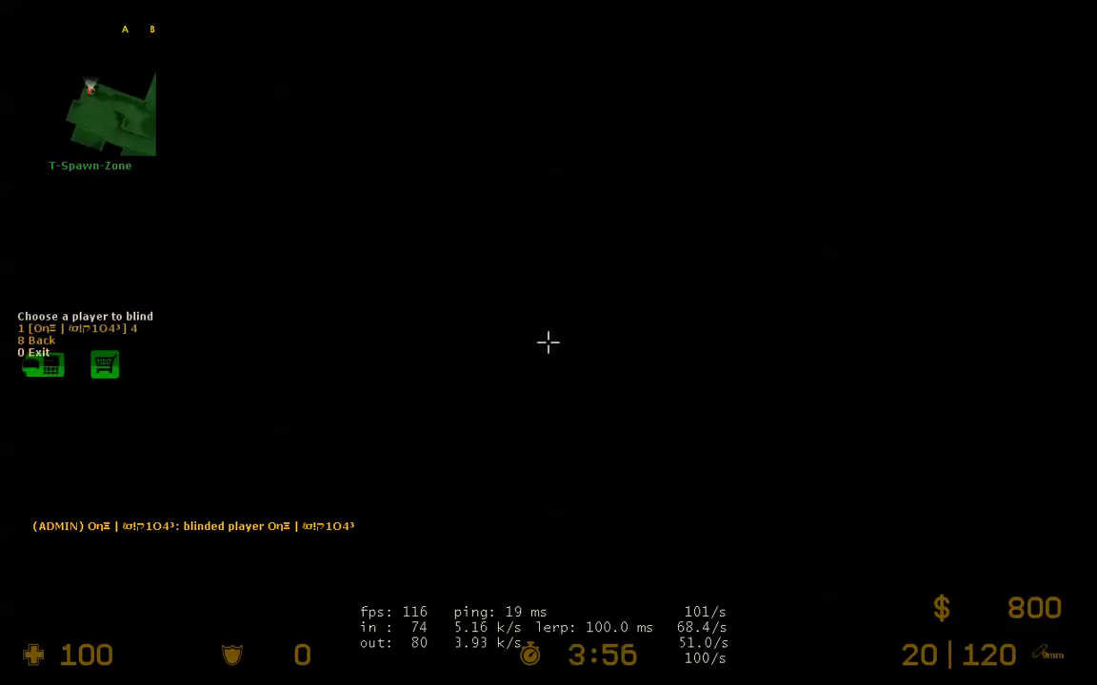
pyautogui.press('1')
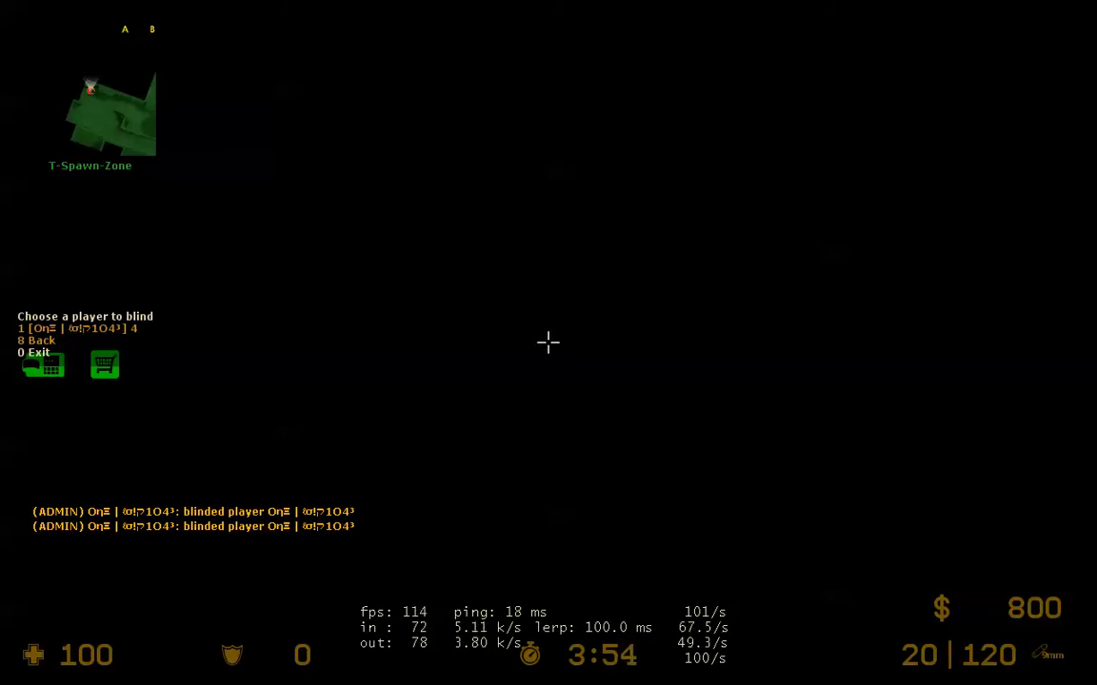
# Step: Unblind the player and return to the Punish Options menu
pyautogui.press('1')
pyautogui.press('1')
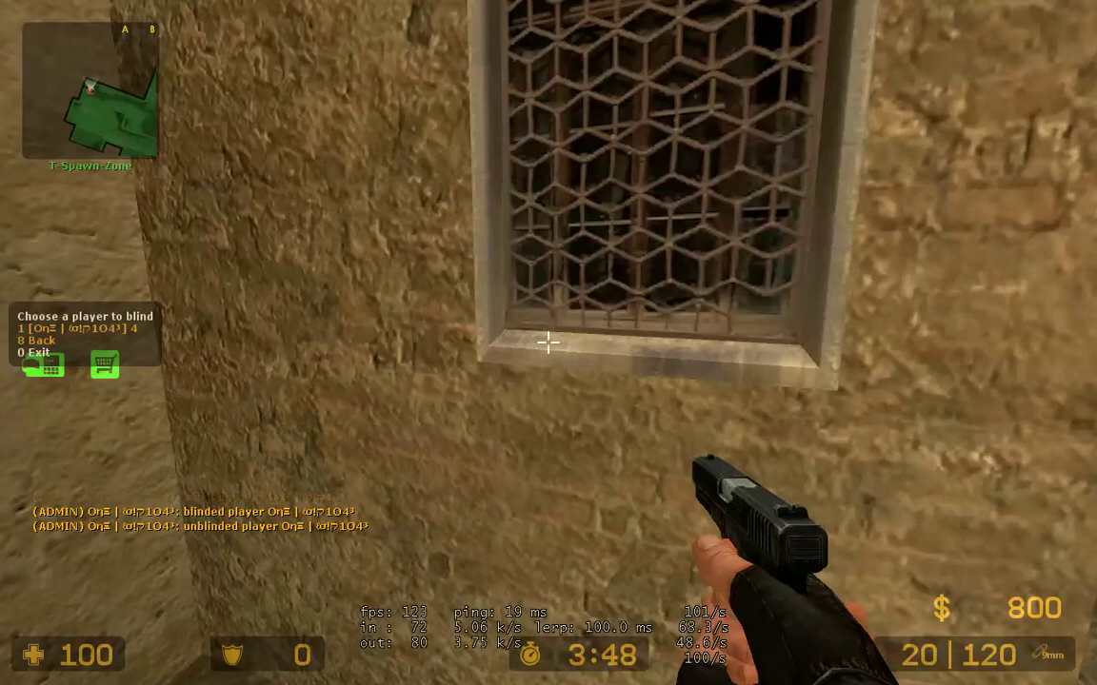
pyautogui.press('1')
pyautogui.press('8')
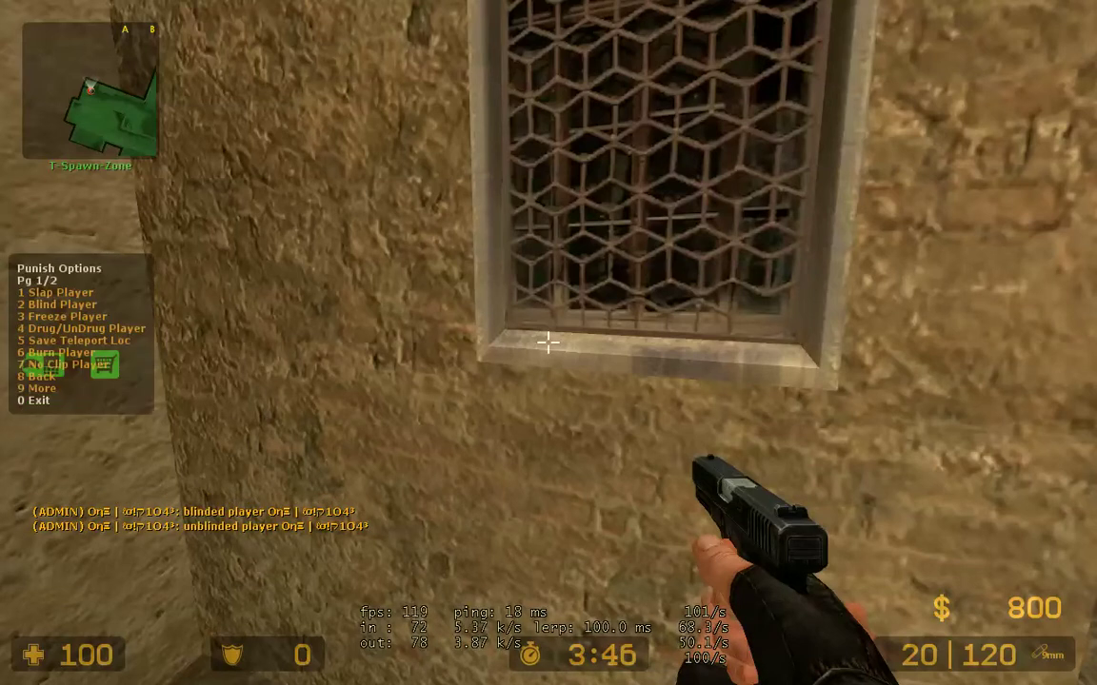